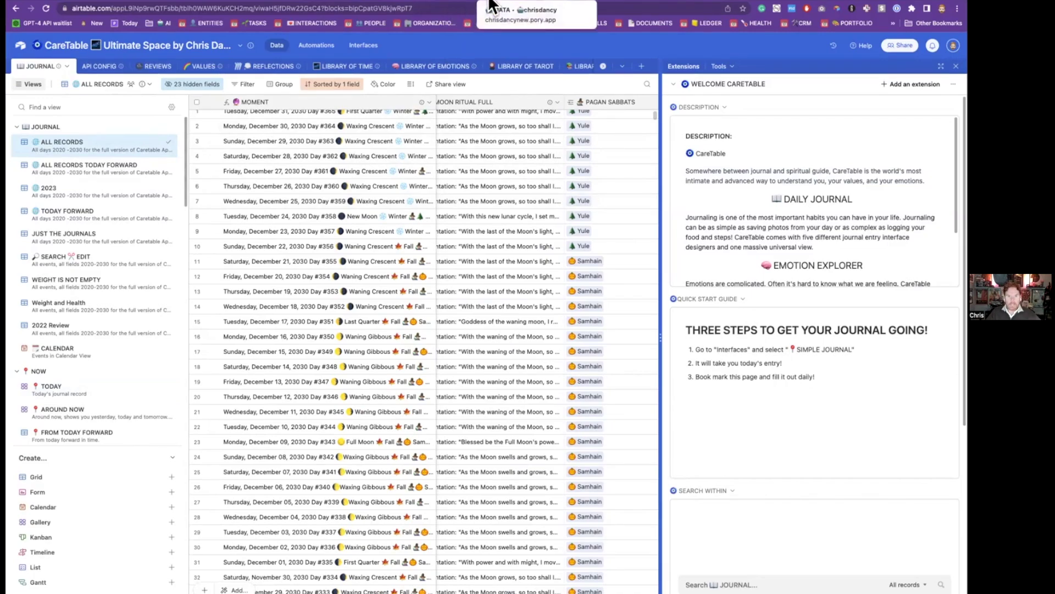
Step: Open the Simple Journal interface page and review its morning, afternoon and evening sections for April 4, 2023
left_click(543, 5)
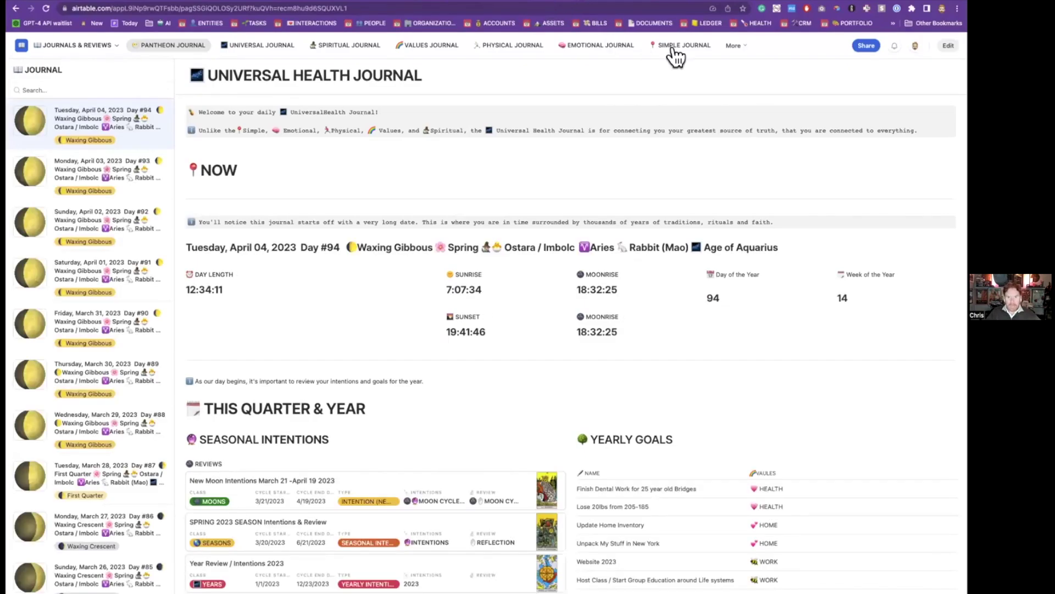
left_click(679, 47)
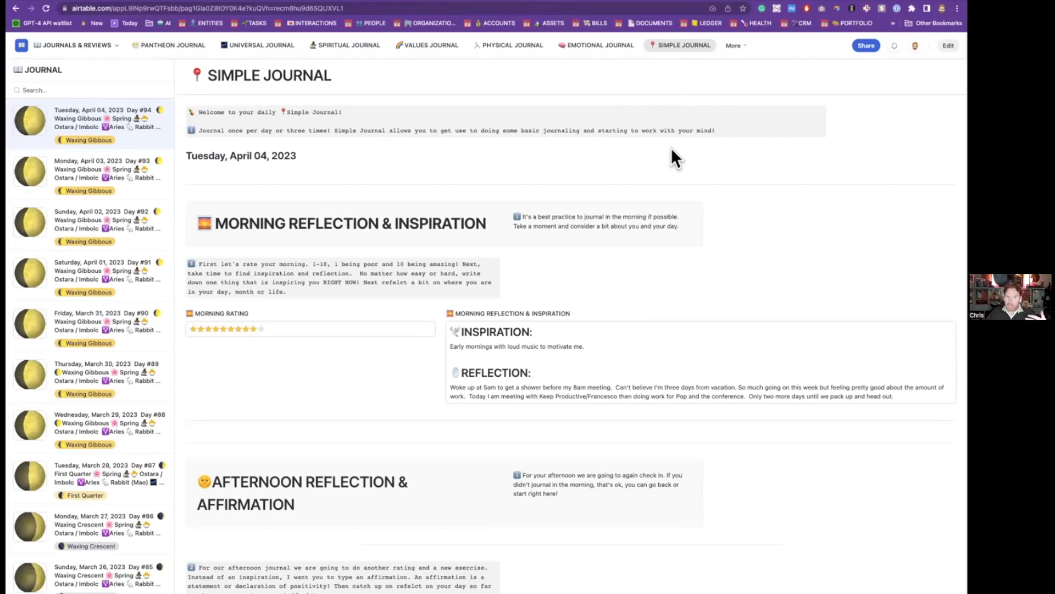
scroll(451, 234, "down", 2)
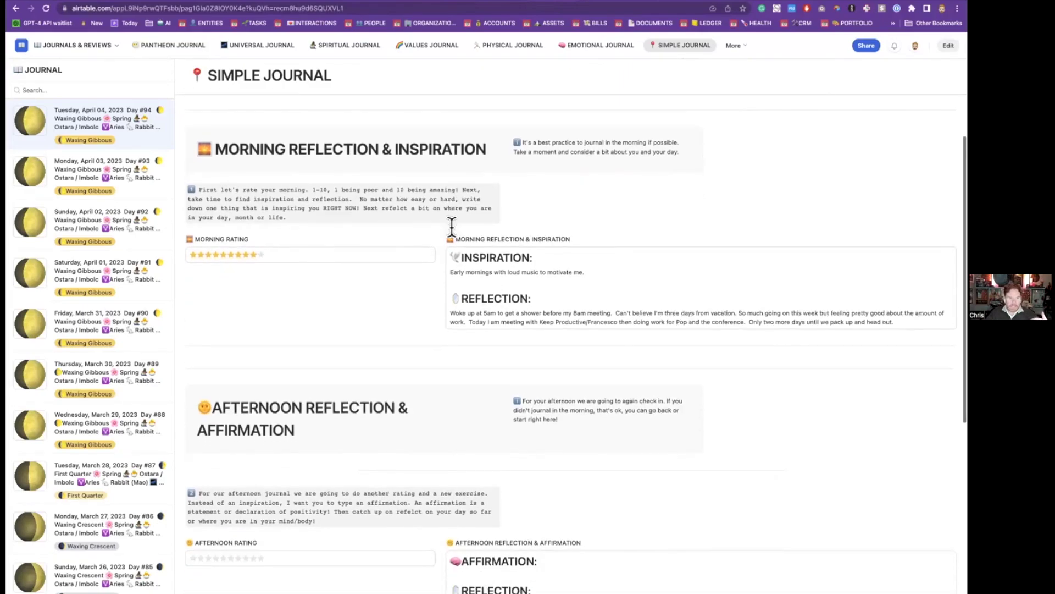
scroll(459, 220, "up", 2)
scroll(245, 274, "down", 3)
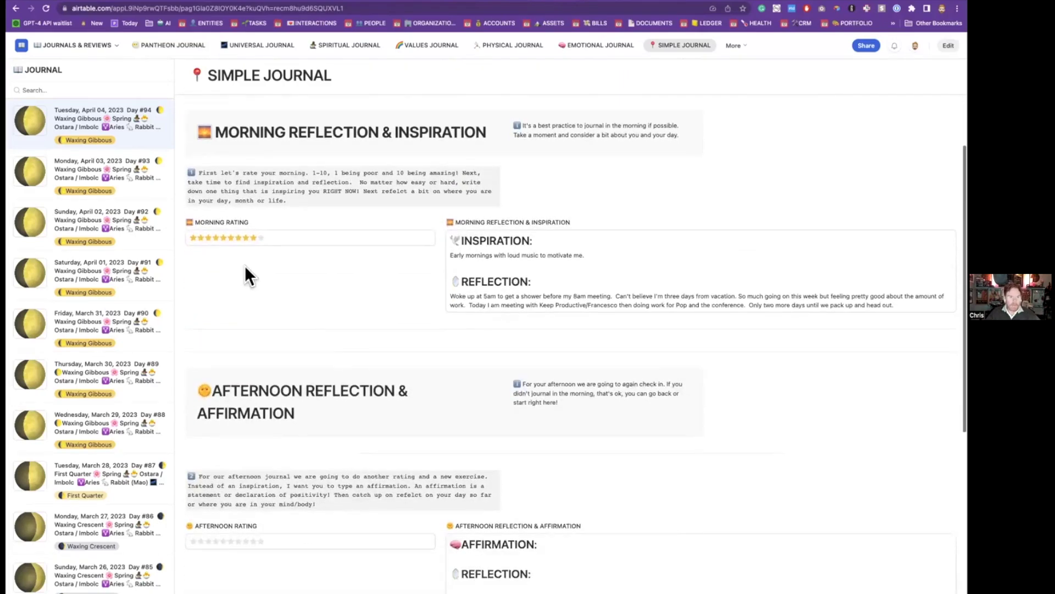
scroll(283, 296, "down", 5)
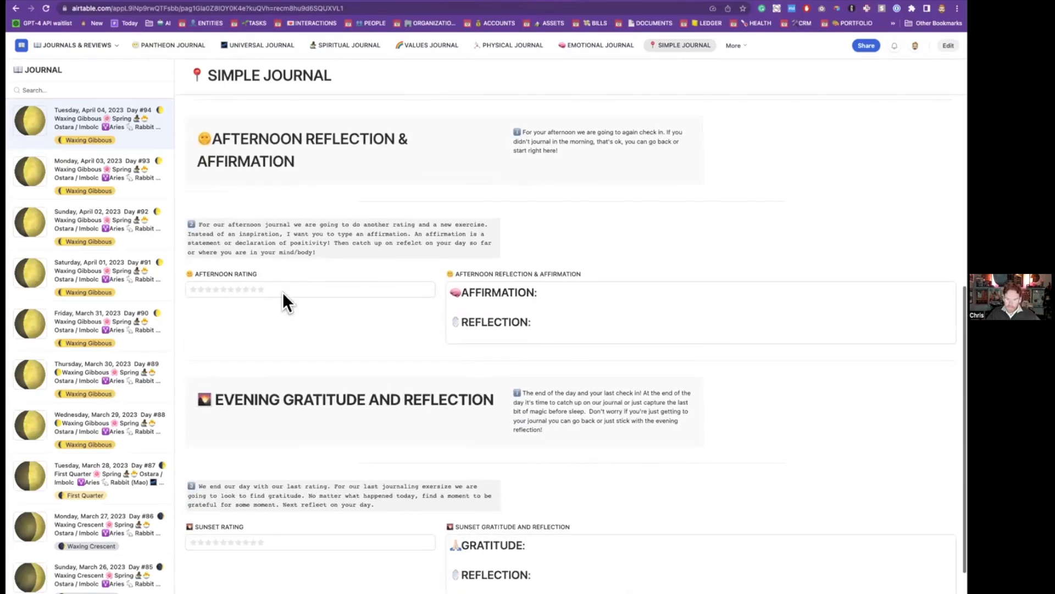
scroll(283, 292, "down", 2)
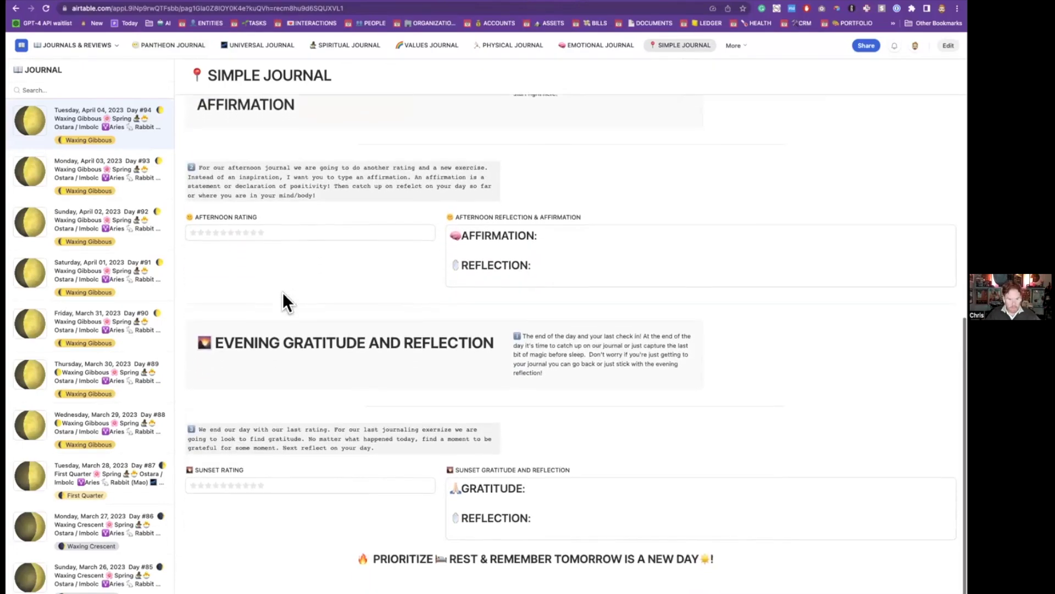
scroll(283, 292, "up", 7)
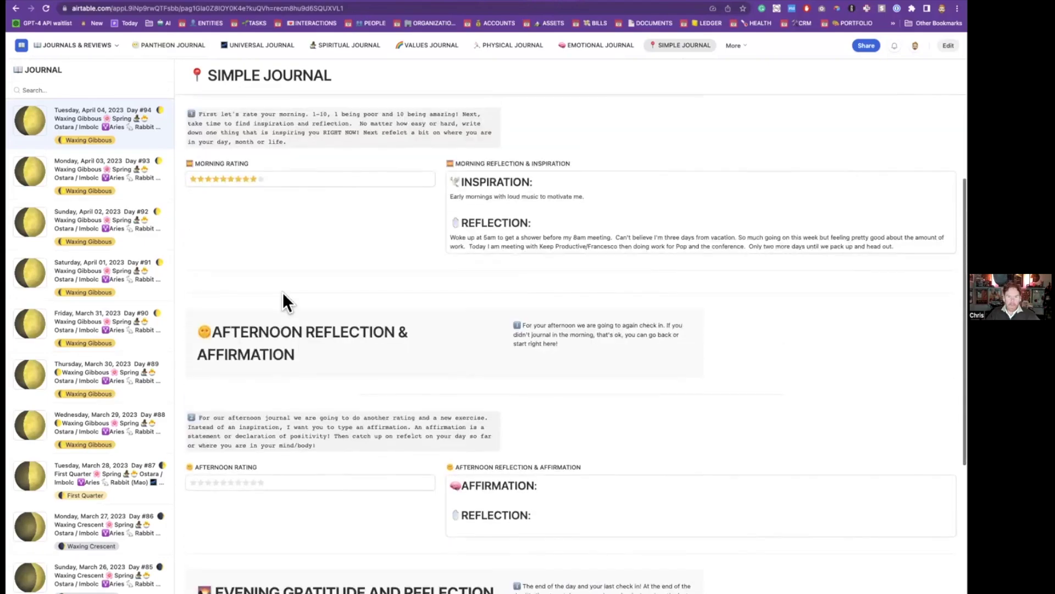
scroll(282, 292, "up", 1)
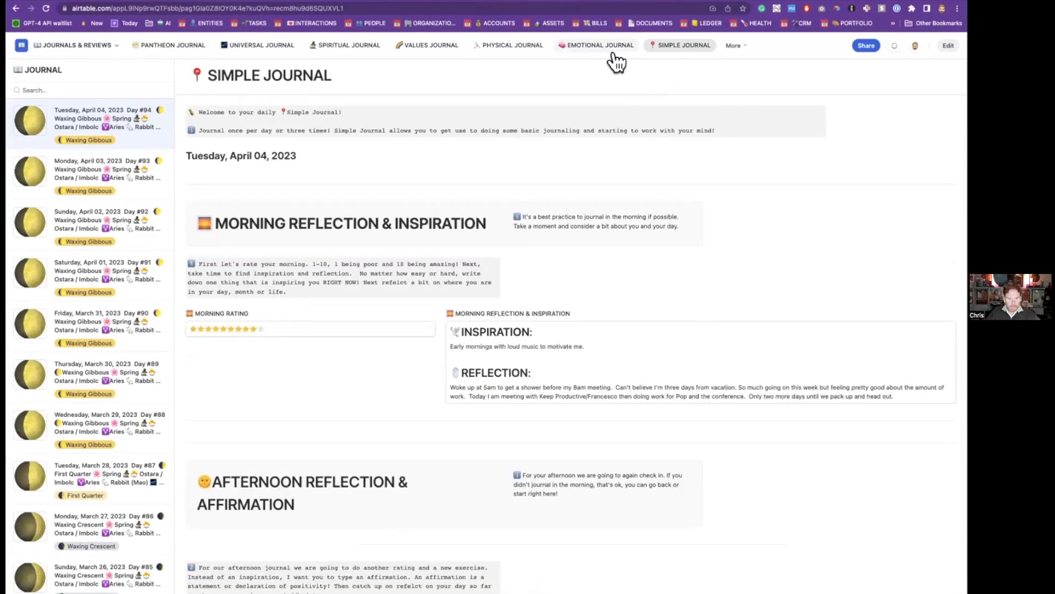
Step: View the Monday, April 03, 2023 entry in the Simple Journal and return to the Tuesday, April 04 entry
left_click(126, 185)
scroll(303, 242, "down", 7)
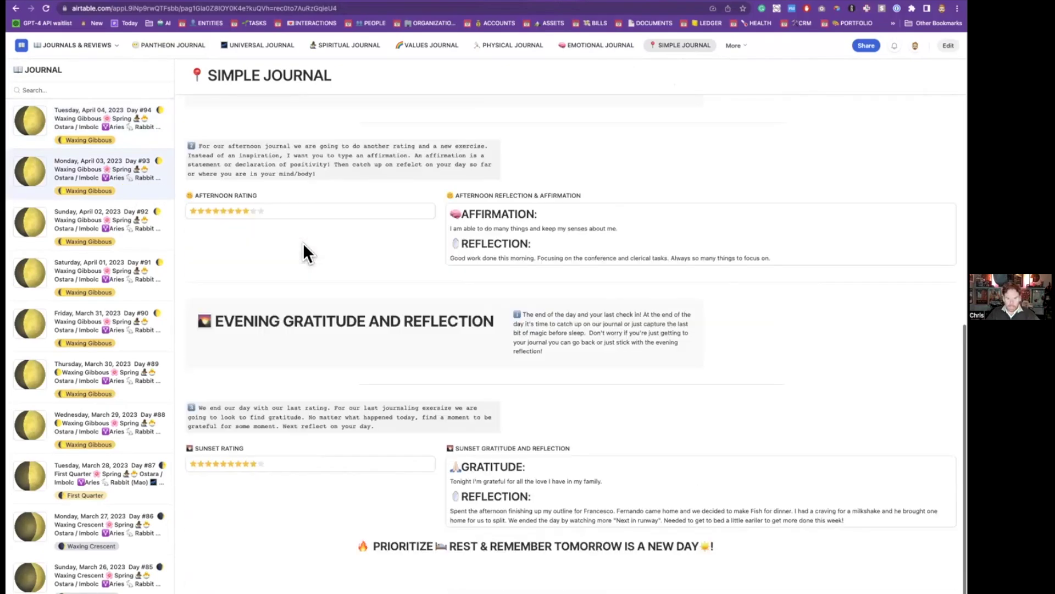
scroll(302, 243, "up", 5)
left_click(121, 120)
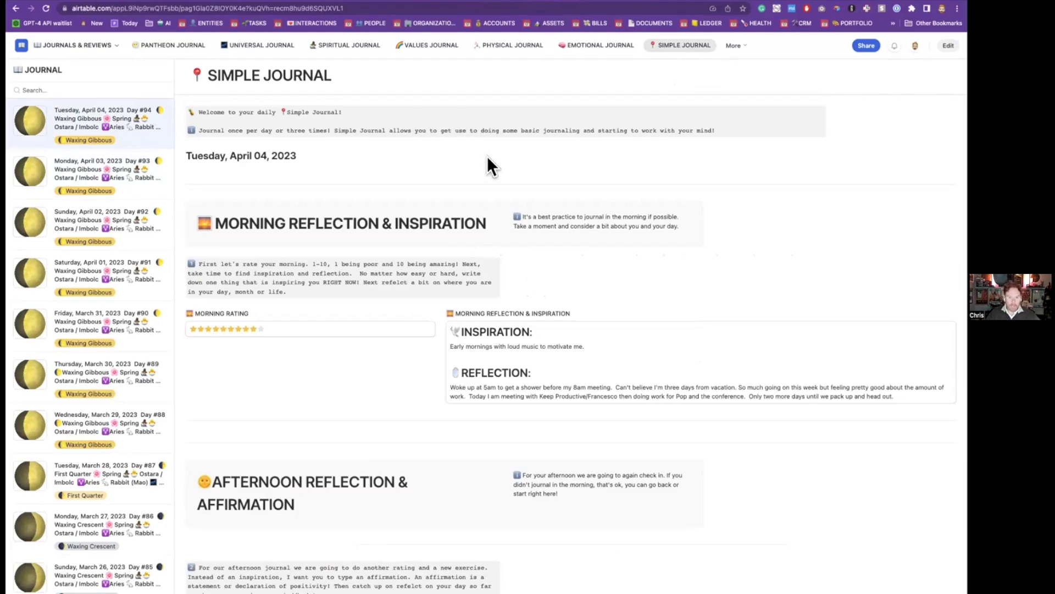
Step: Open the Emotional Journal and examine its morning and afternoon reflection sections
left_click(585, 48)
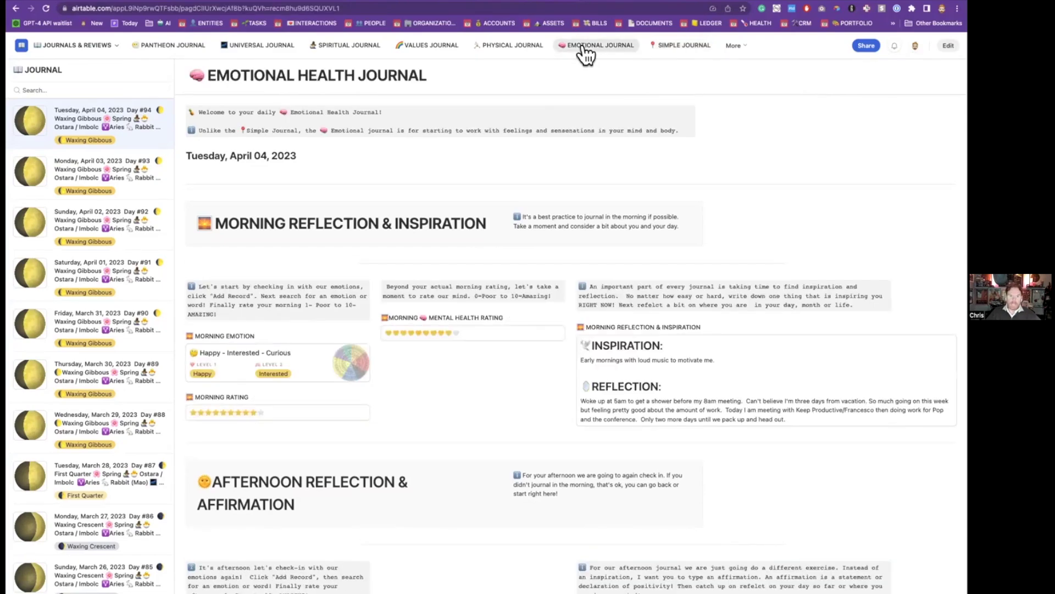
scroll(560, 120, "down", 2)
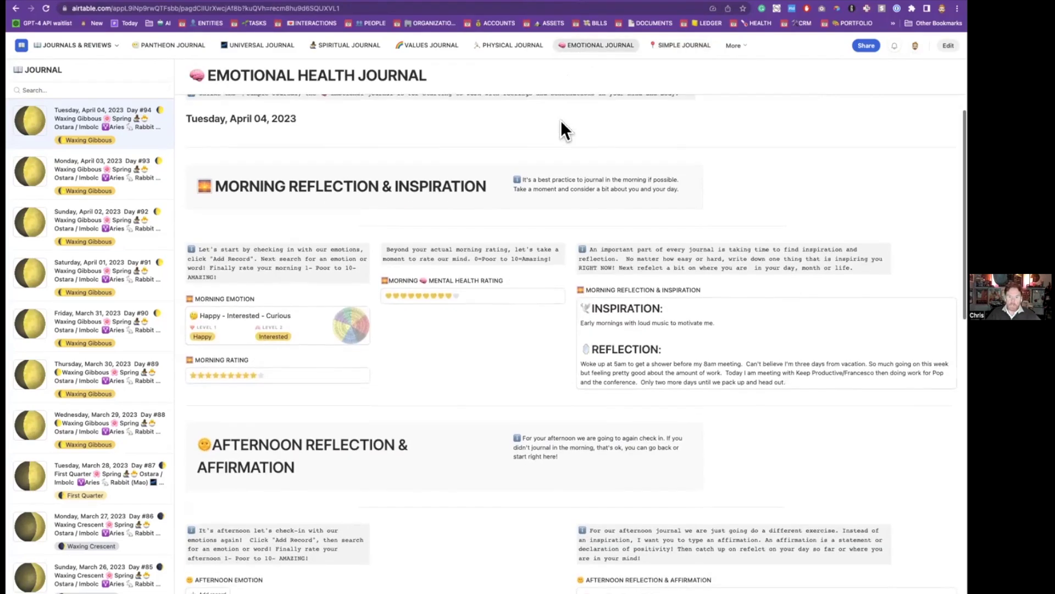
left_click(664, 357)
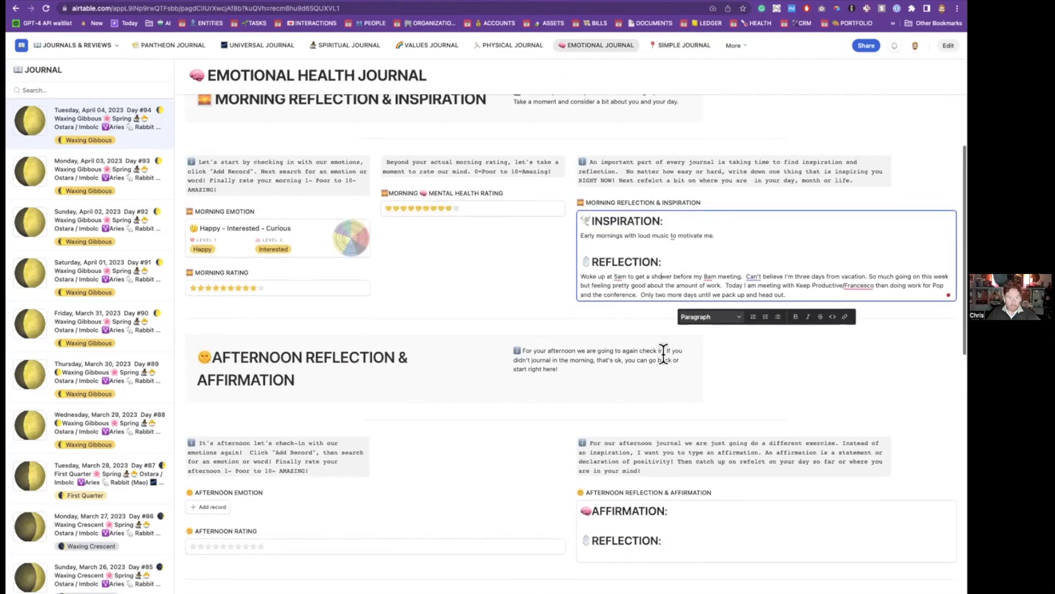
scroll(664, 355, "up", 3)
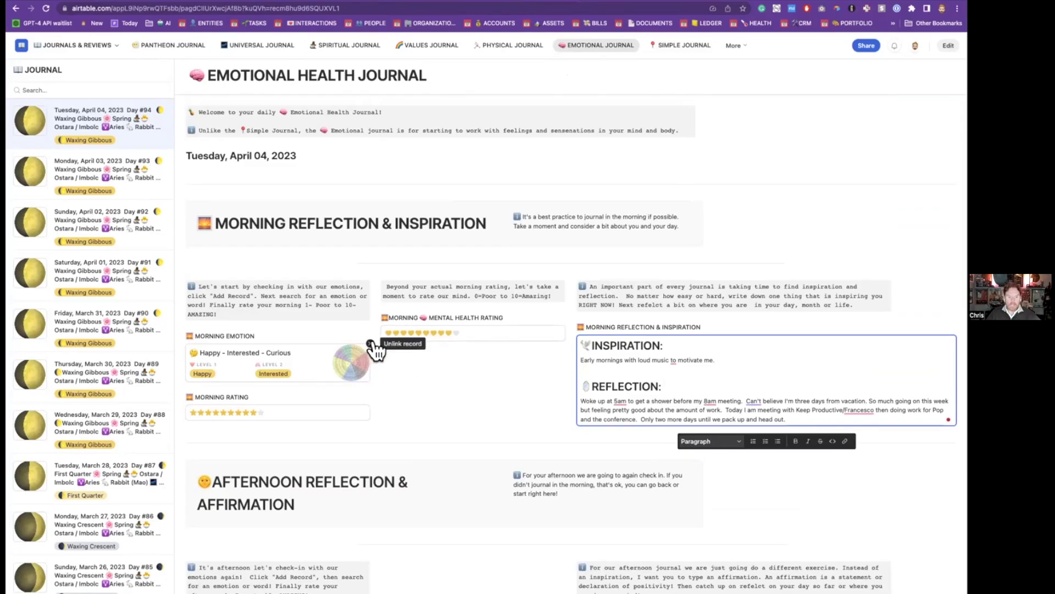
Step: Replace the linked Morning Emotion record with "Happy - Playful - Aroused", searching the emotions for "happy"
left_click(369, 347)
left_click(216, 355)
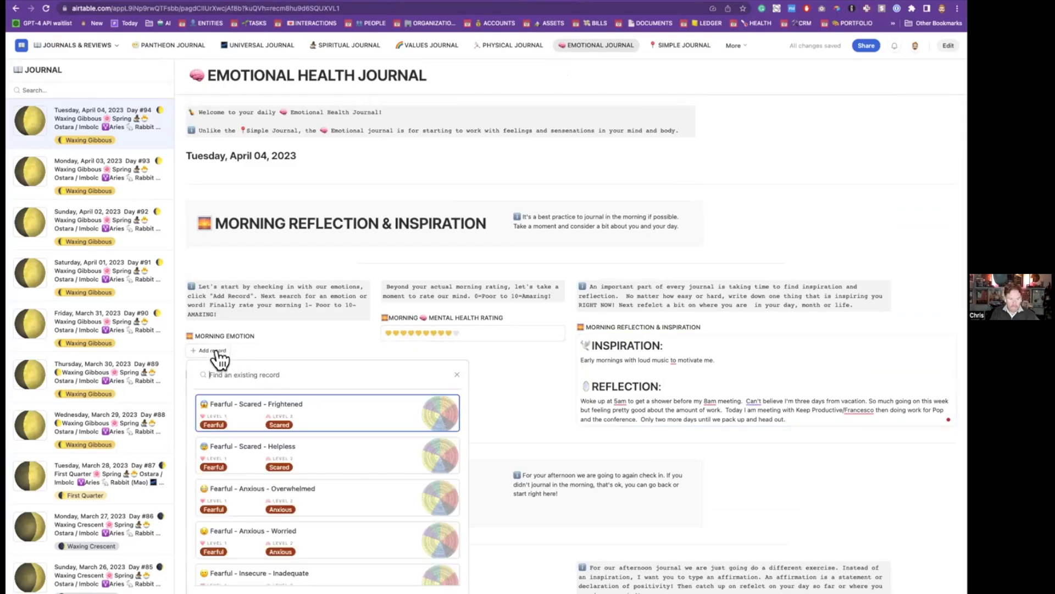
type("hap")
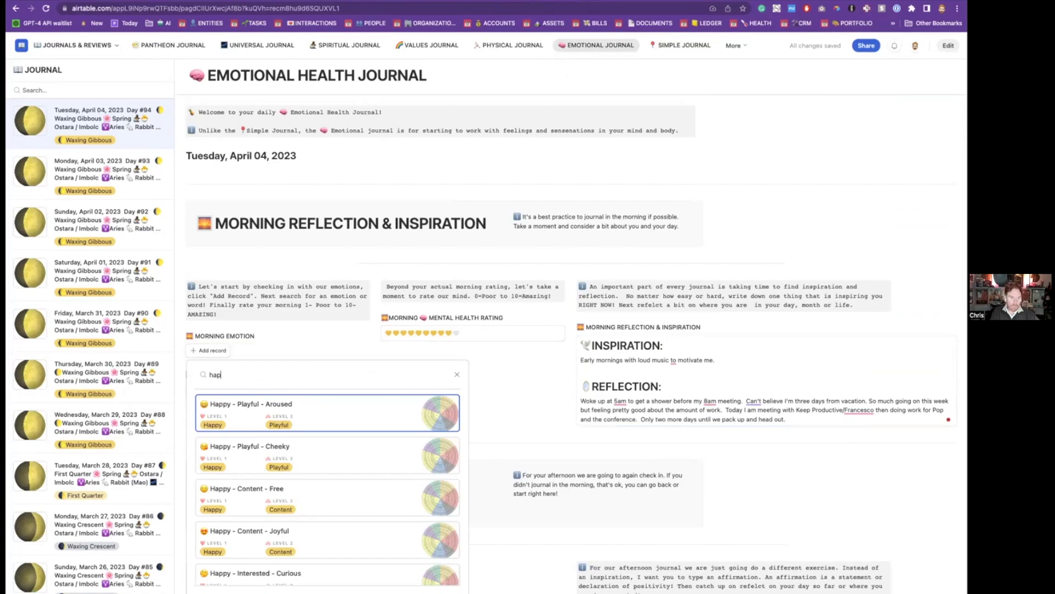
type("py")
key("Return")
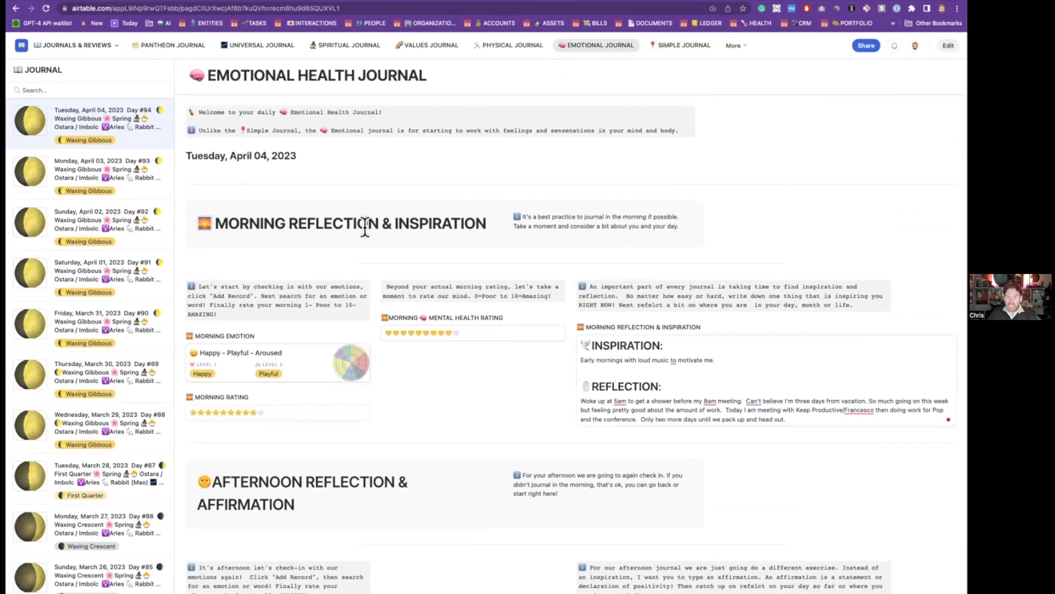
Step: Open the Physical Journal and examine its health fields and the emotional and mental health charts
left_click(511, 48)
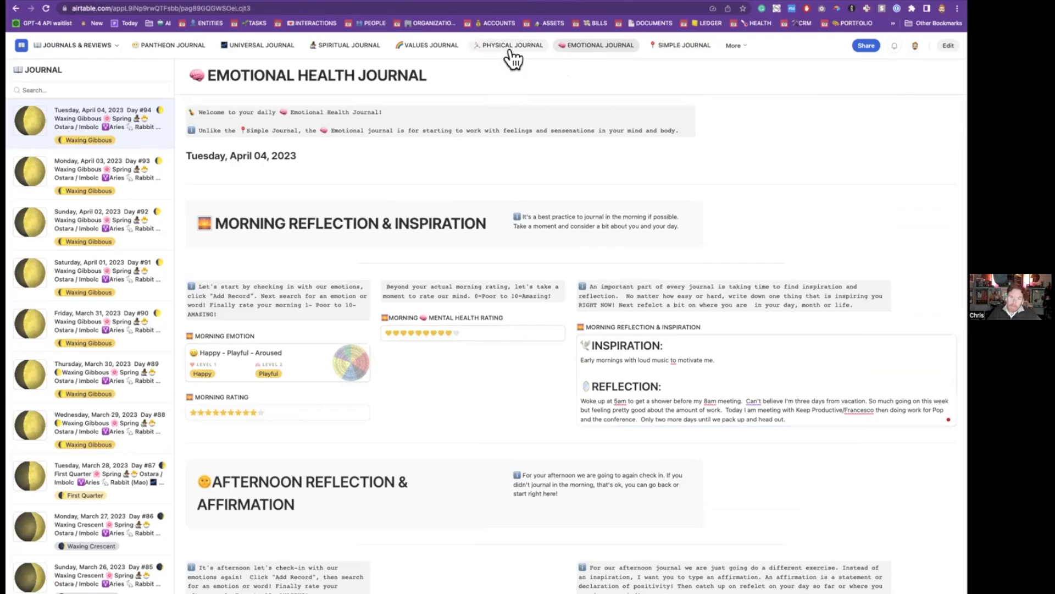
scroll(501, 203, "down", 5)
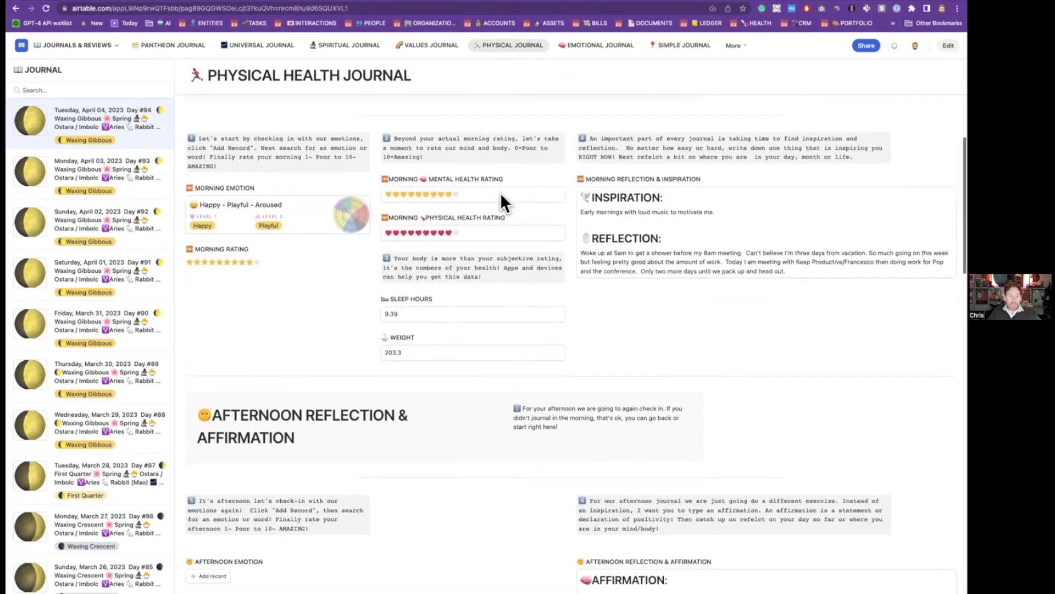
scroll(502, 197, "down", 15)
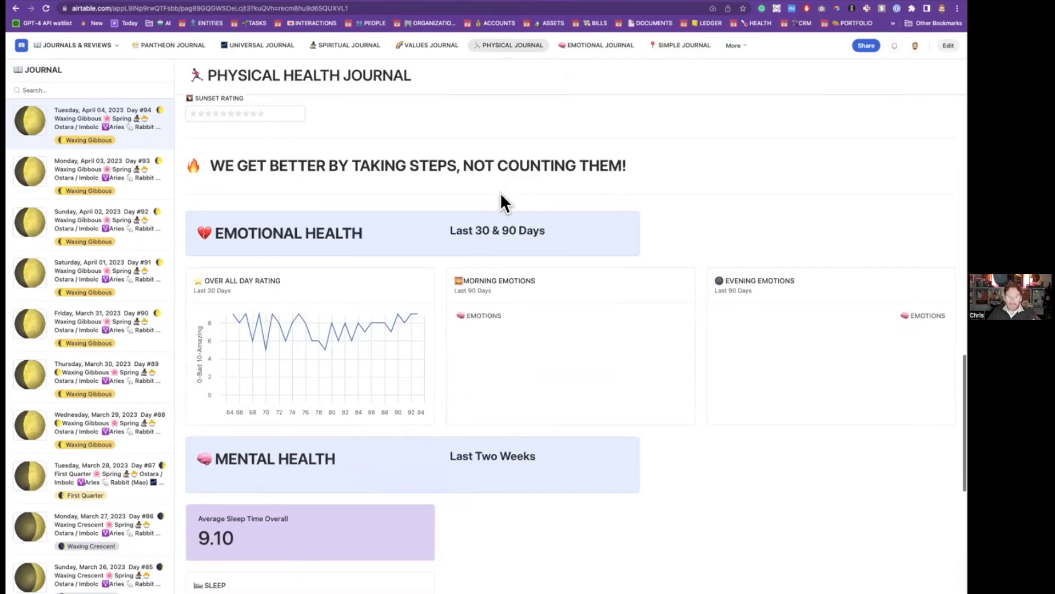
scroll(500, 193, "up", 5)
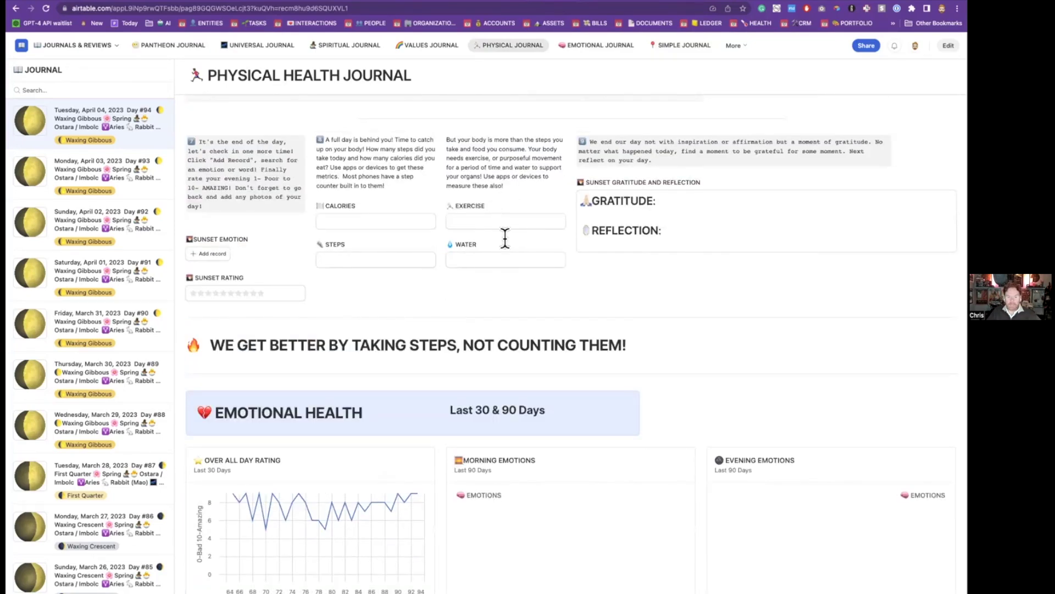
Step: View the Monday, April 03, 2023 entry in the Physical Journal, including its calories, steps, exercise and water fields
left_click(144, 173)
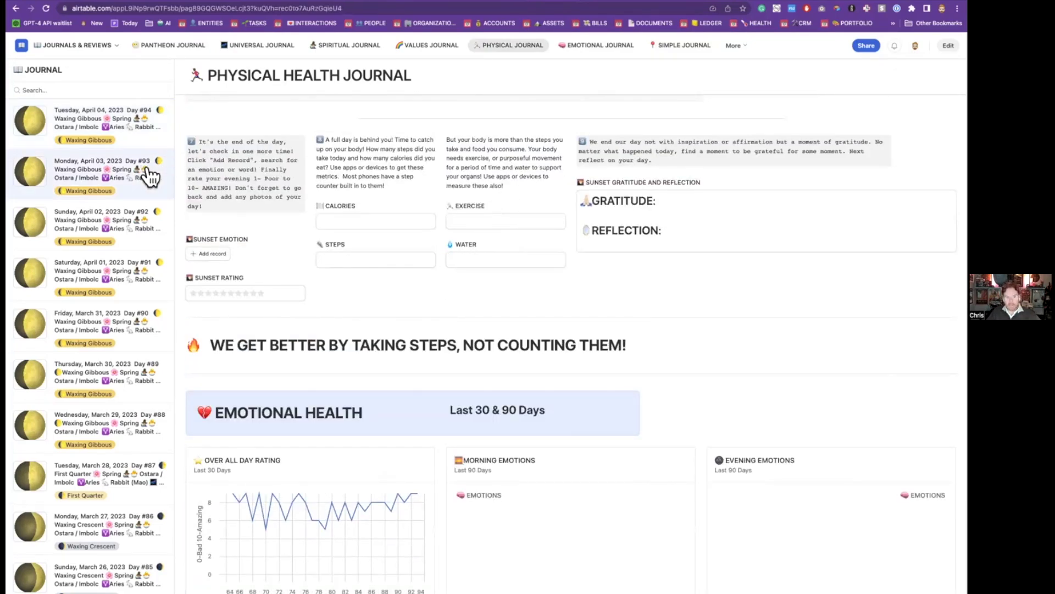
scroll(451, 269, "down", 20)
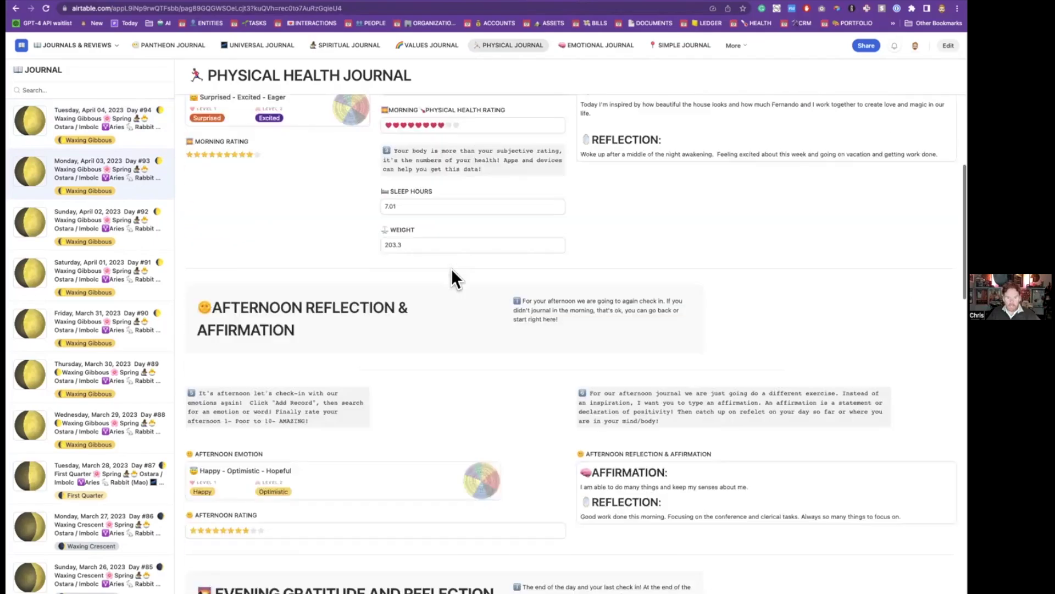
scroll(423, 298, "down", 5)
scroll(423, 298, "up", 6)
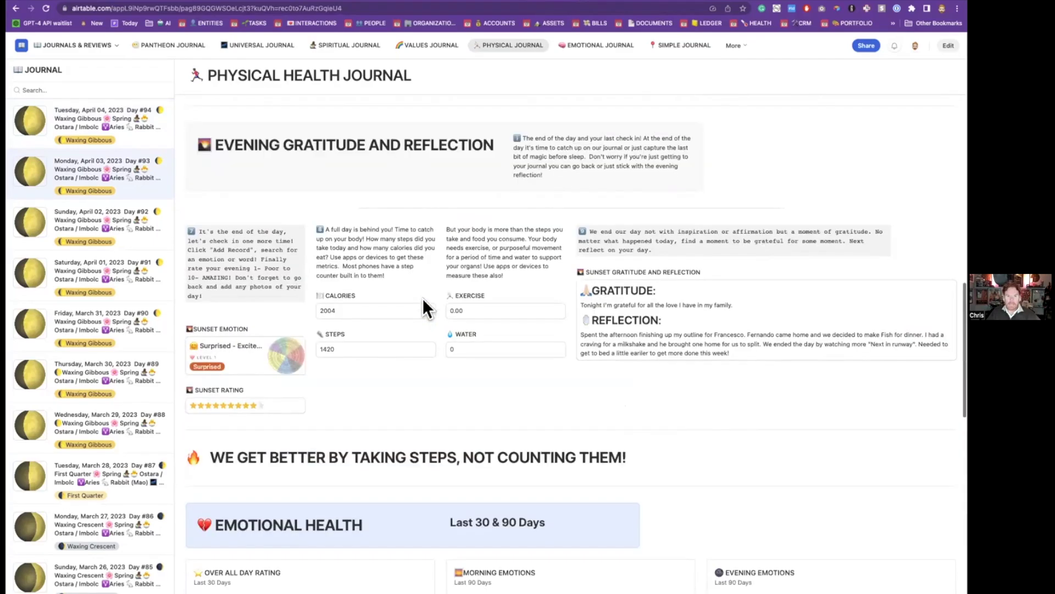
Step: Open the Values Journal and examine the sleep, weight and productivity fields for April 4
left_click(423, 46)
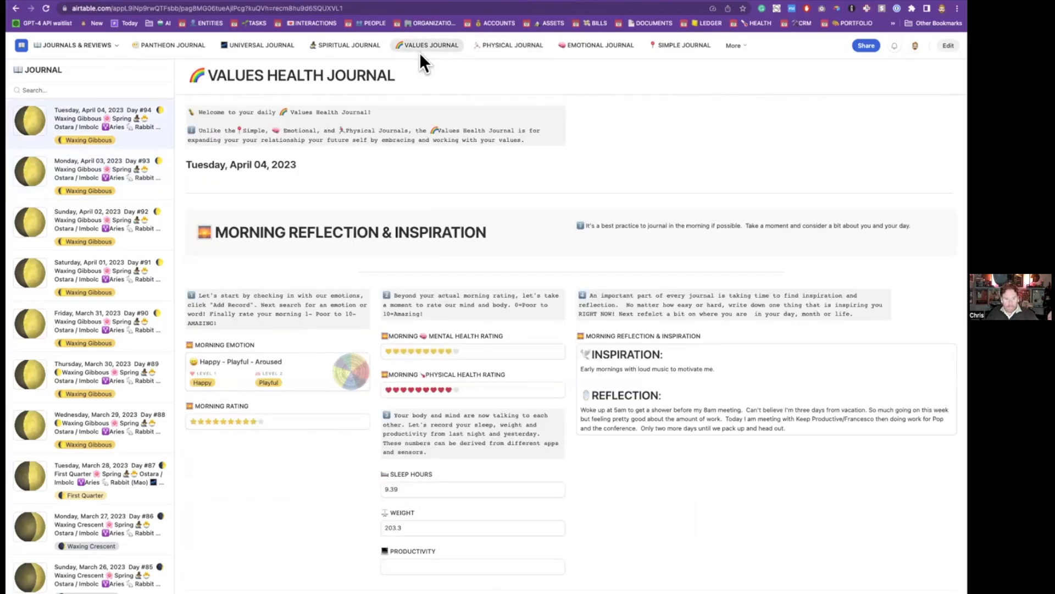
scroll(426, 103, "down", 8)
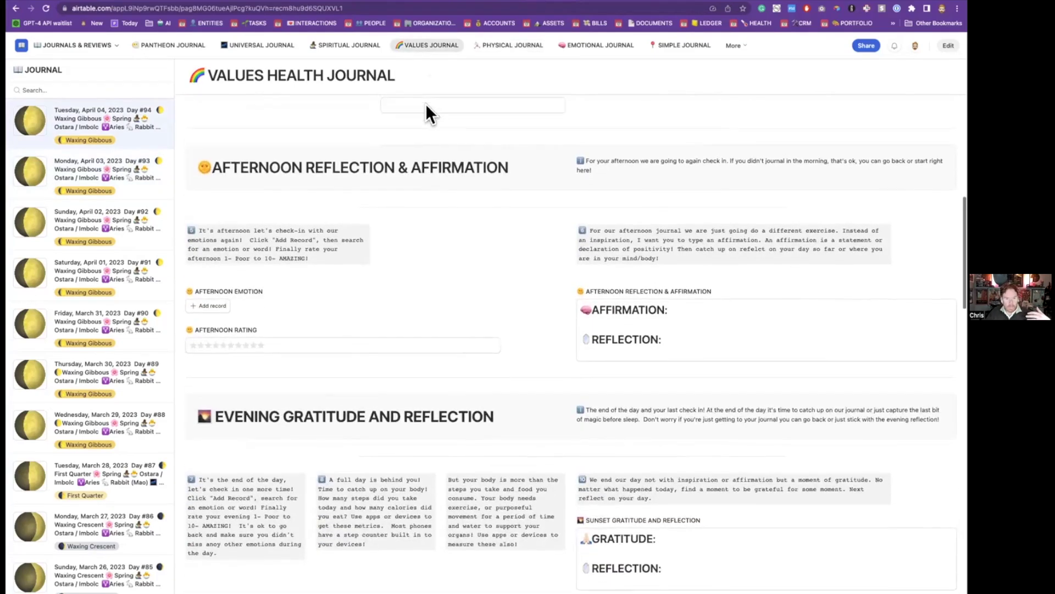
scroll(426, 104, "up", 2)
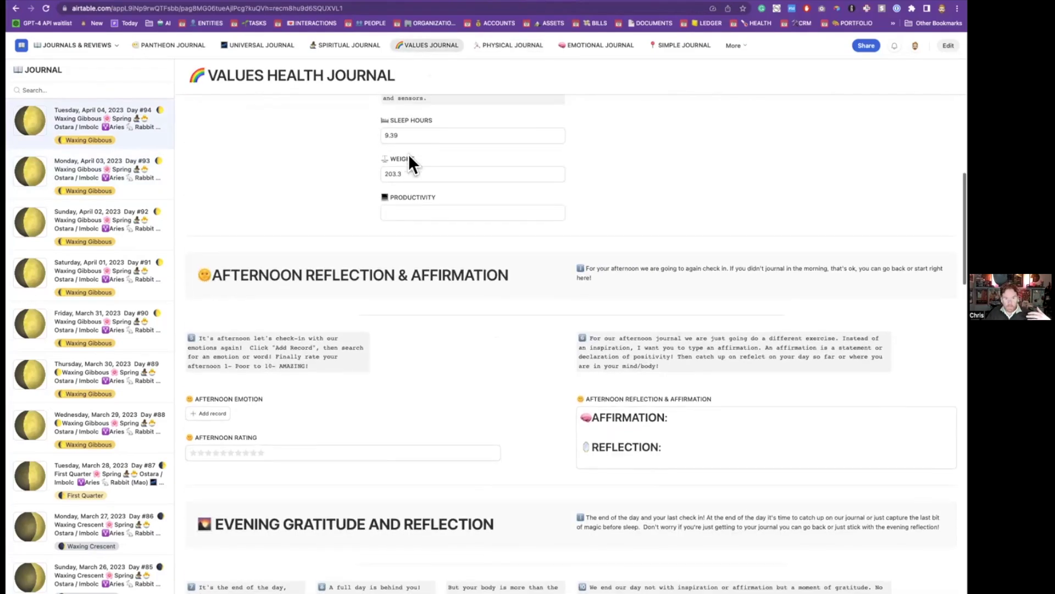
Step: View the Monday, April 03, 2023 entry in the Values Journal, including its productivity field
left_click(124, 177)
scroll(401, 233, "down", 5)
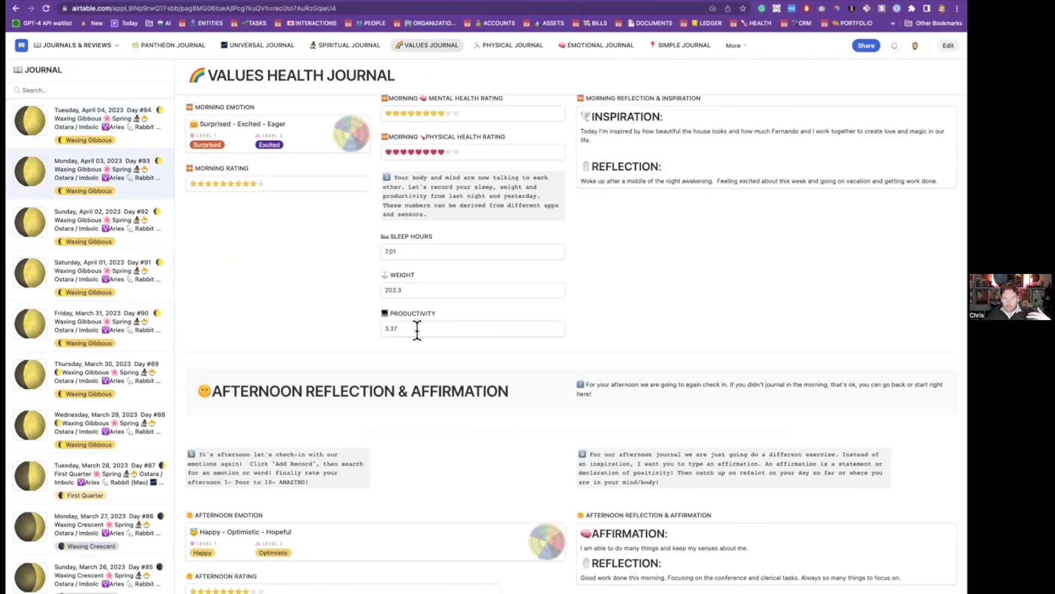
scroll(417, 330, "down", 3)
scroll(417, 330, "up", 5)
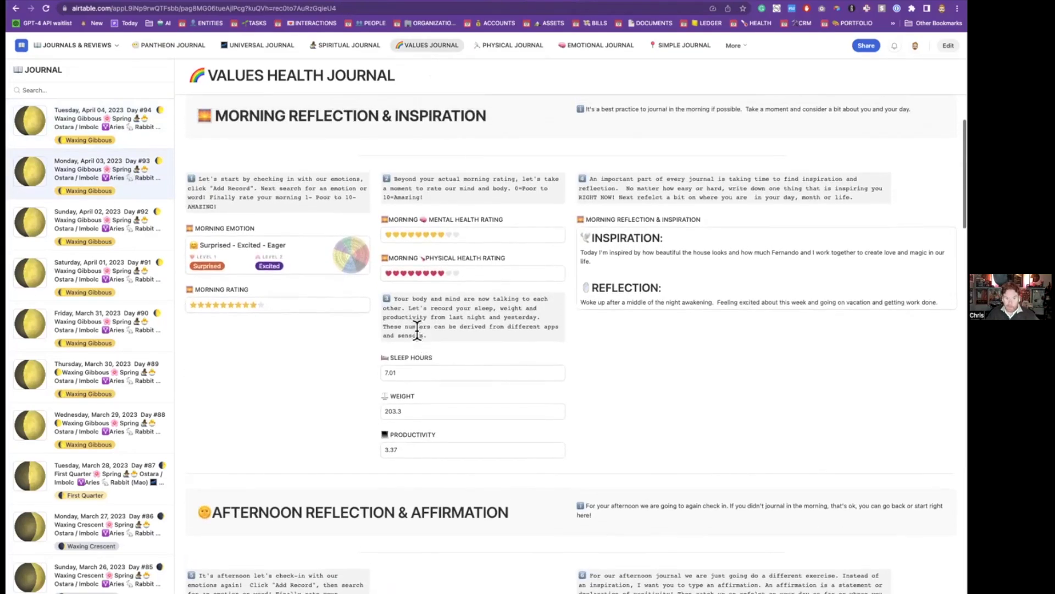
Step: View the Spiritual Journal and switch to the Pantheon Journal's This Quarter & Year section
left_click(348, 48)
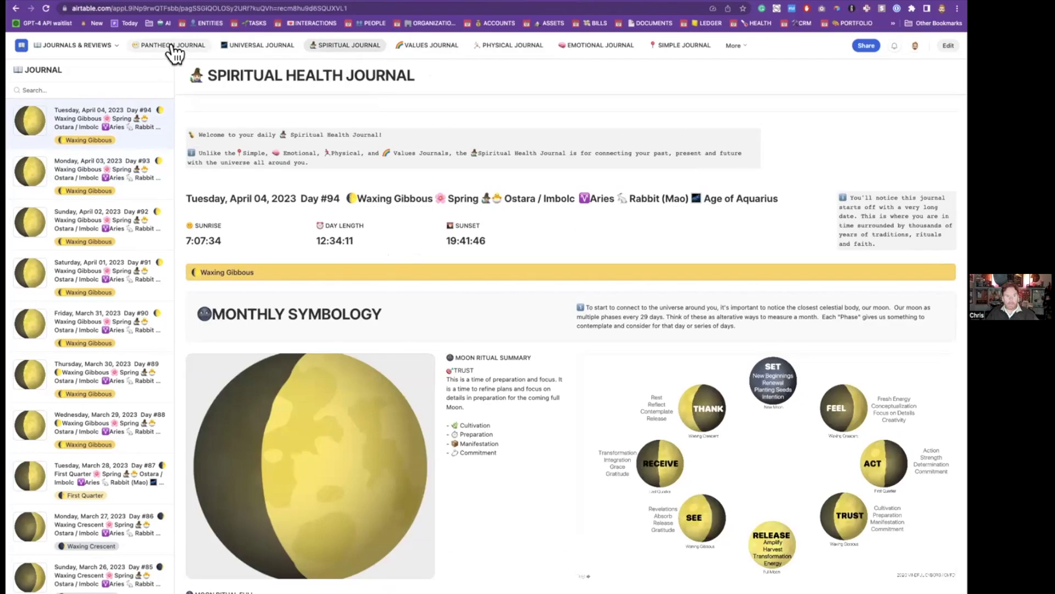
left_click(172, 47)
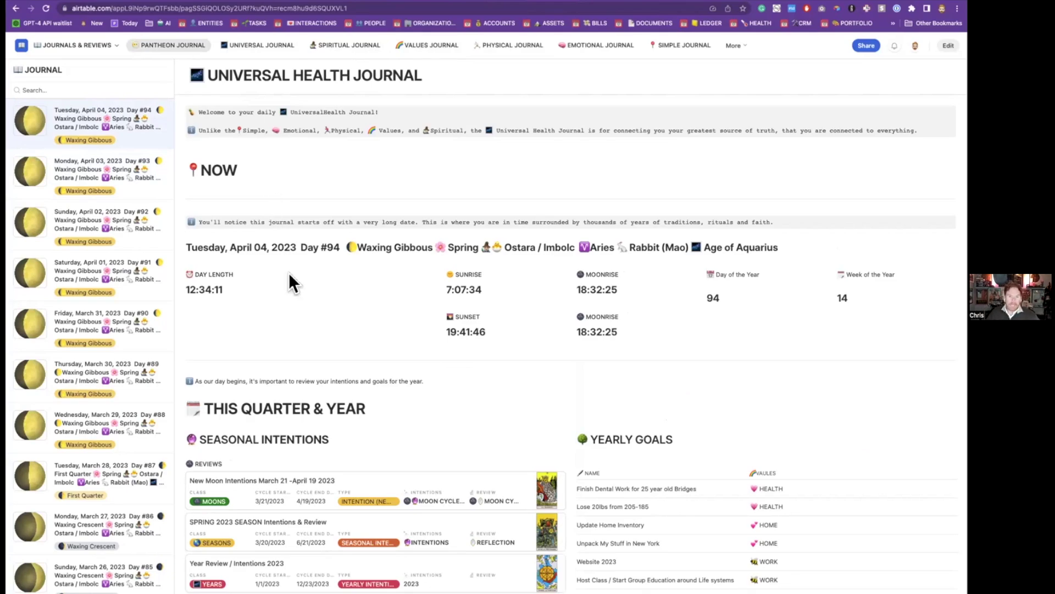
scroll(289, 272, "down", 3)
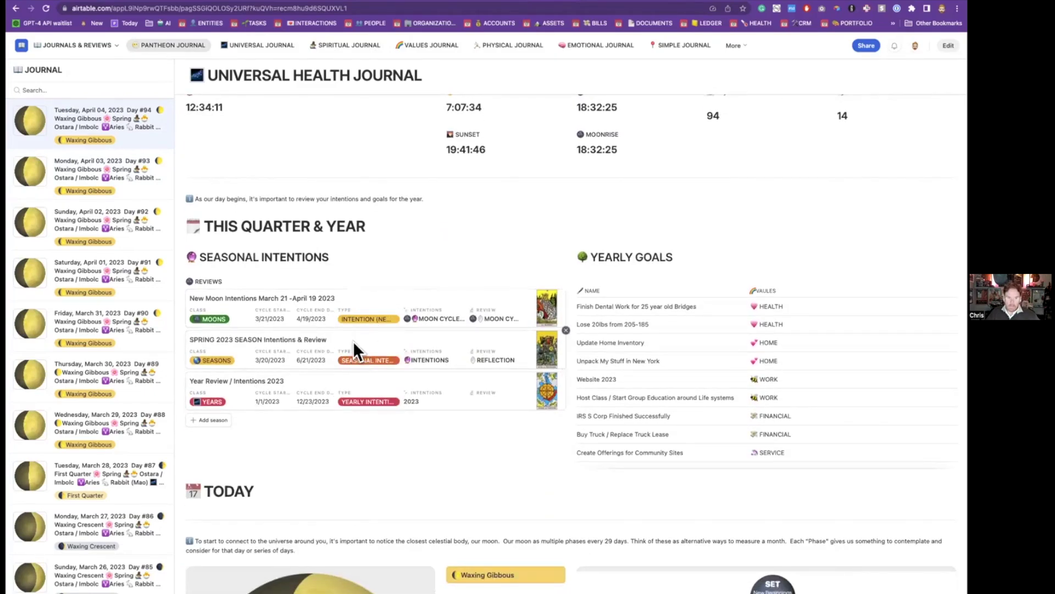
Step: View and close the "New Moon Intentions March 21 -April 19 2023" record and examine the Today section's moon phase details
left_click(347, 316)
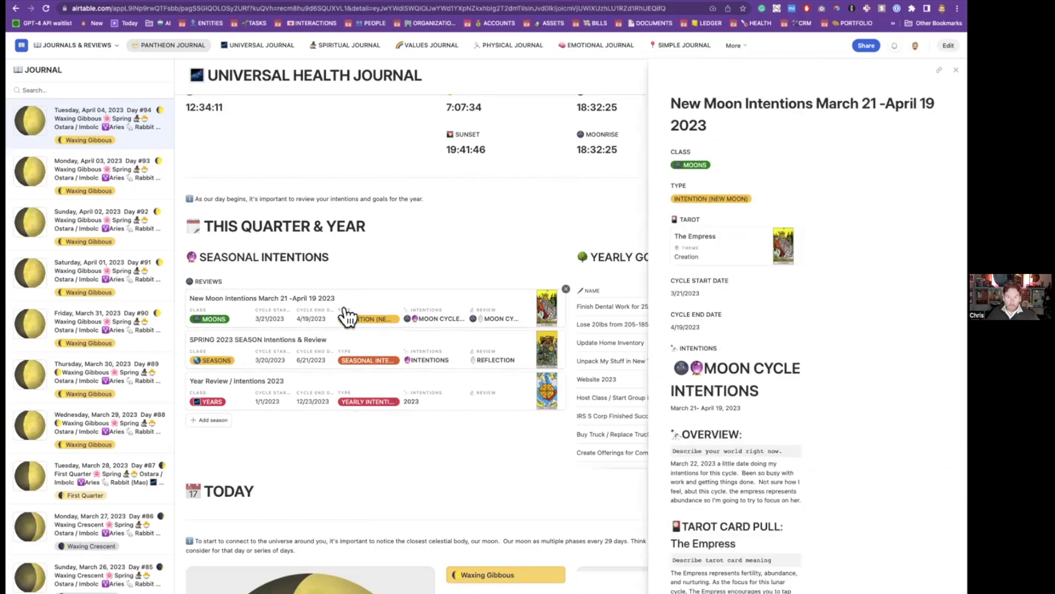
left_click(956, 70)
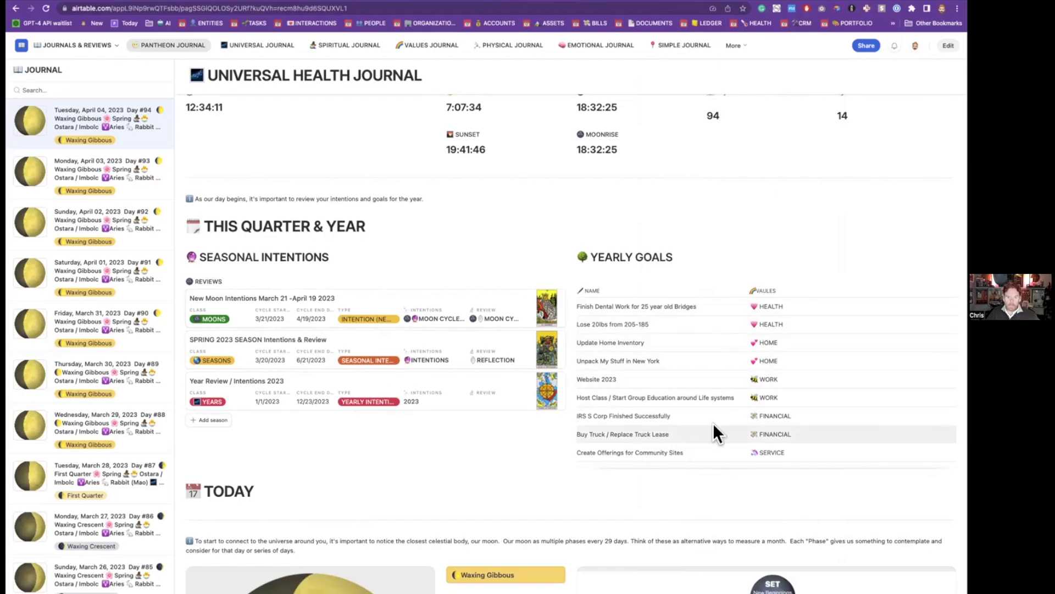
scroll(454, 490, "down", 2)
scroll(454, 490, "down", 5)
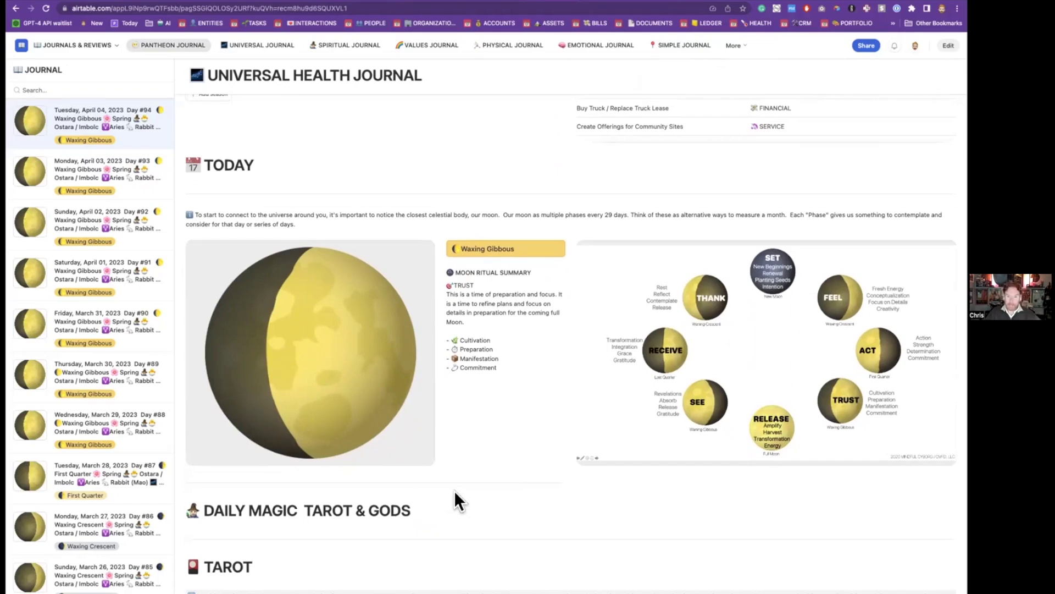
Step: Examine the Tarot section of the April 04 entry and highlight the full Tarot GPT text about the Justice card
scroll(454, 490, "down", 3)
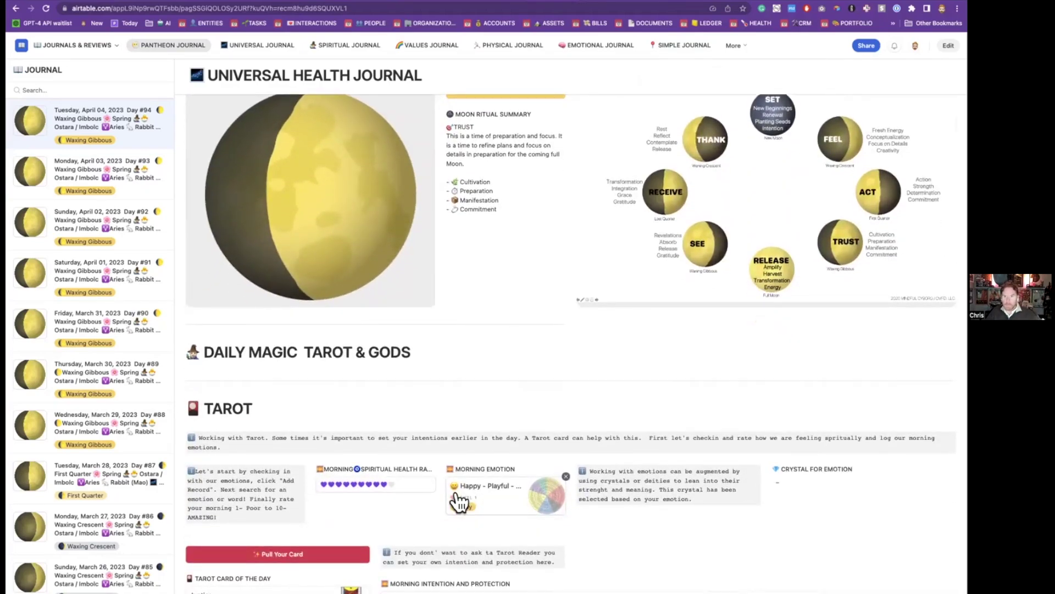
scroll(456, 497, "down", 5)
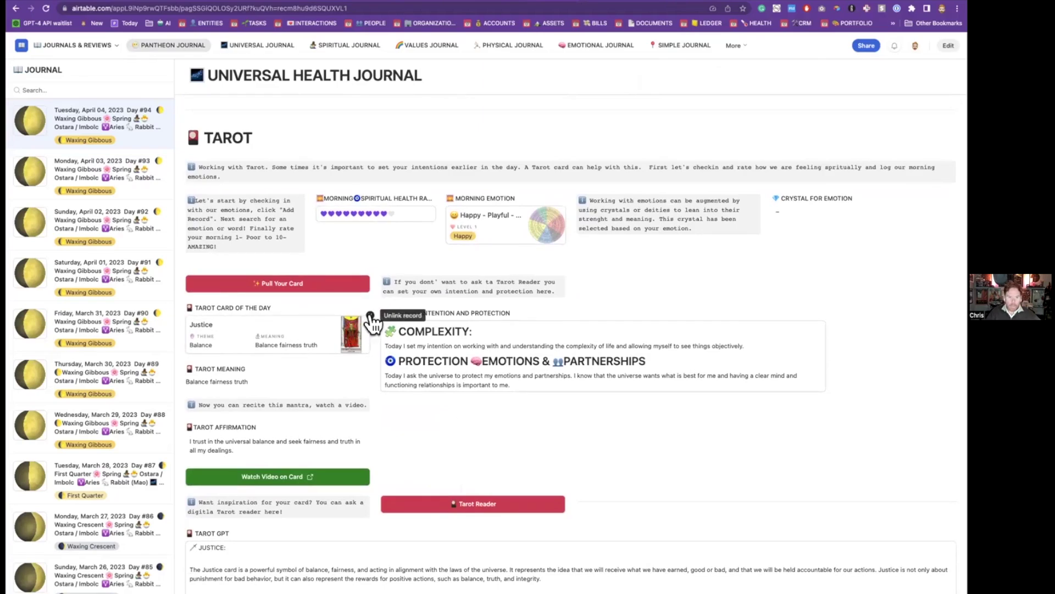
scroll(384, 330, "down", 2)
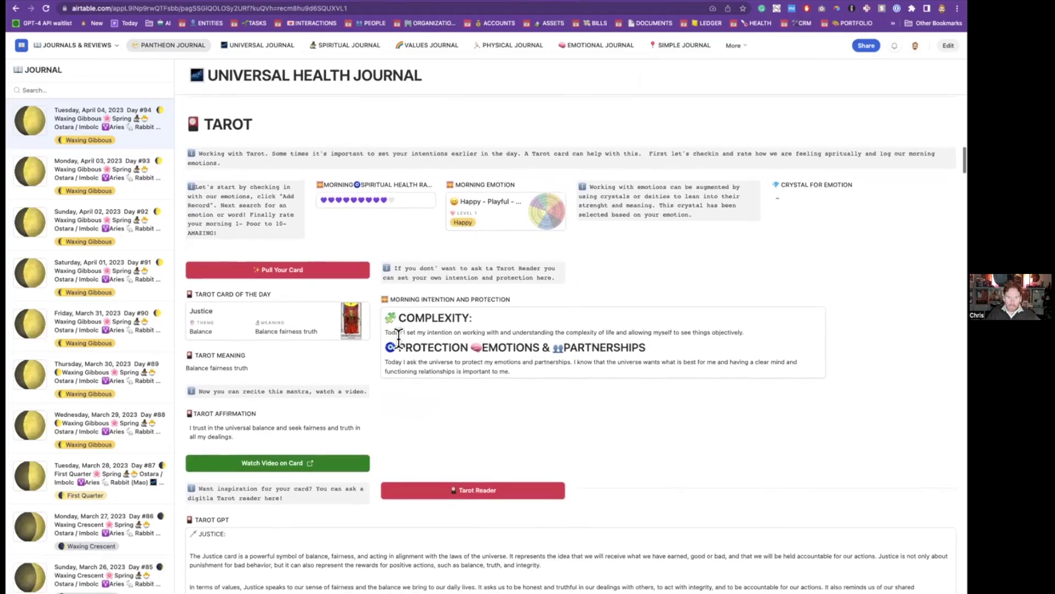
scroll(399, 338, "down", 2)
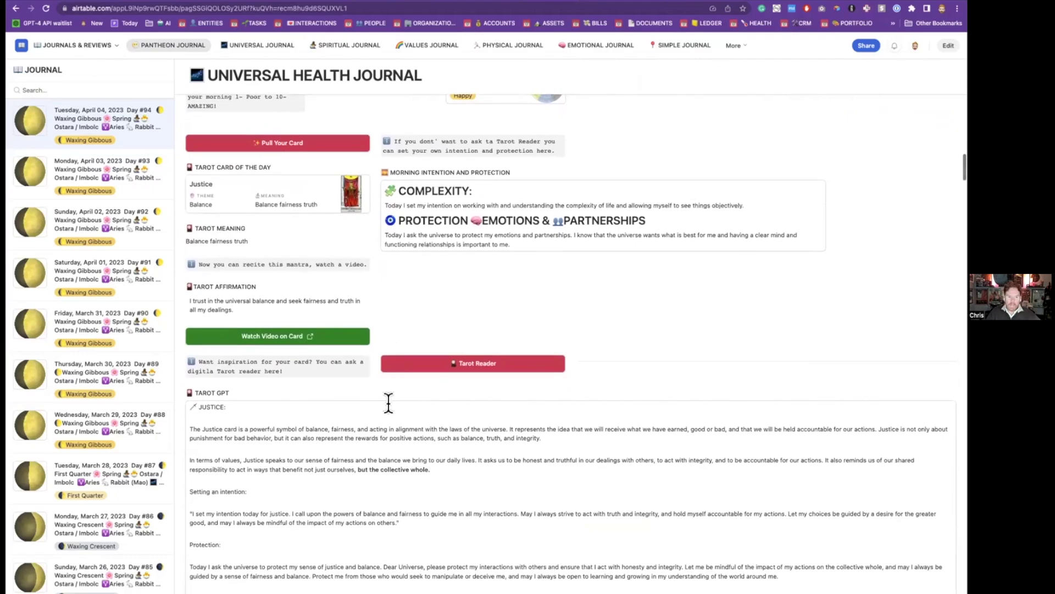
scroll(388, 403, "down", 2)
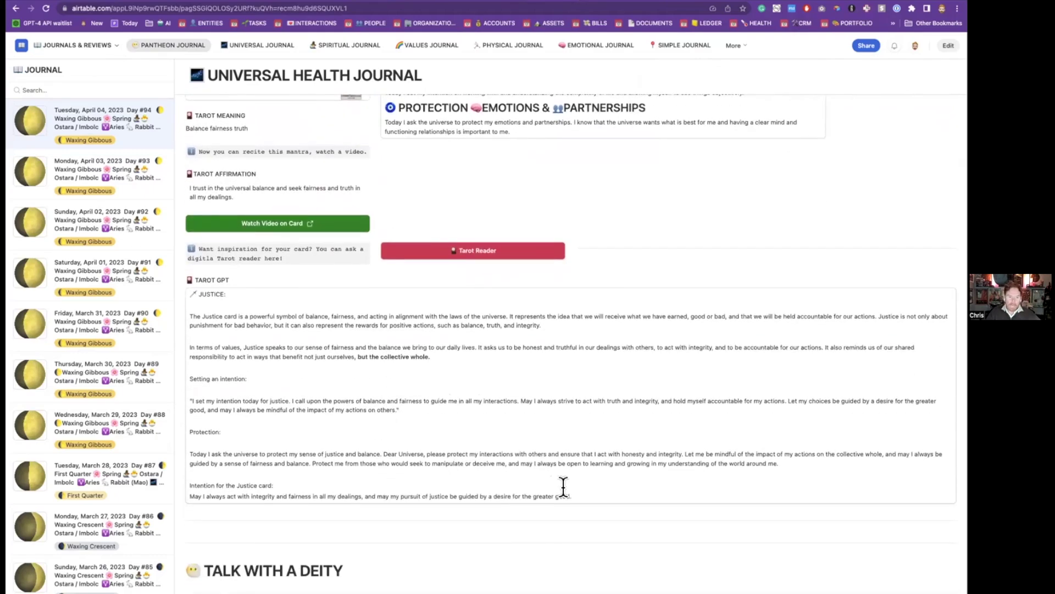
left_click_drag(571, 495, 168, 296)
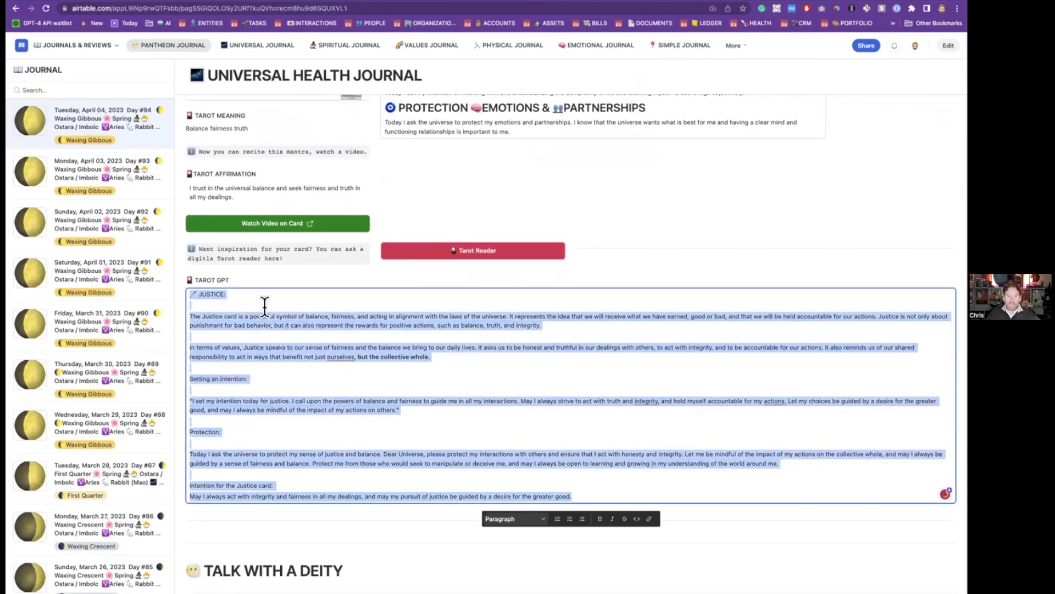
left_click(273, 324)
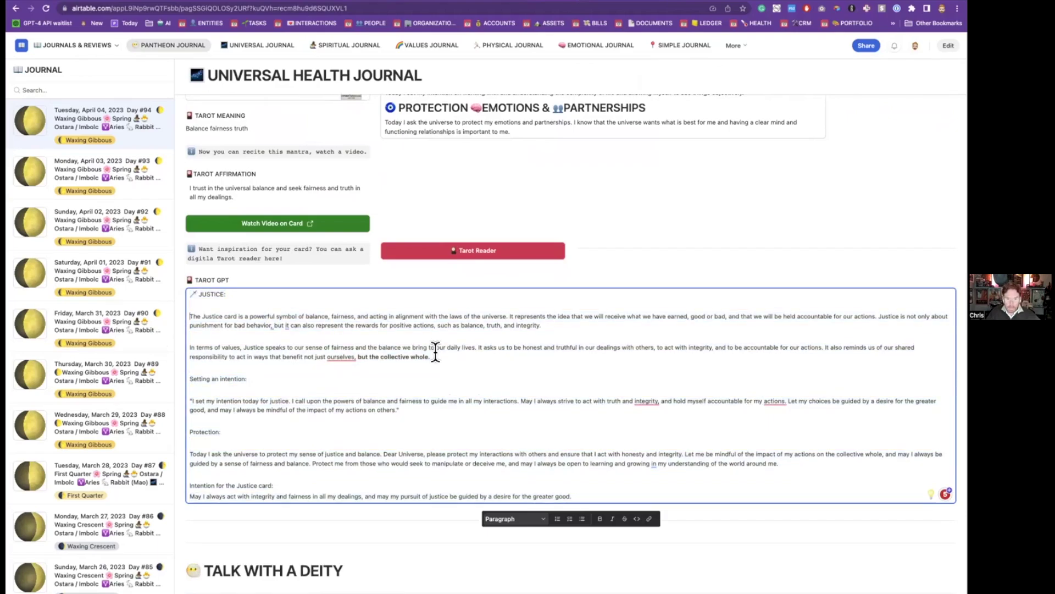
Step: Review the morning emotion, tarot card and morning intention fields alongside the Tarot GPT reading
scroll(436, 352, "up", 5)
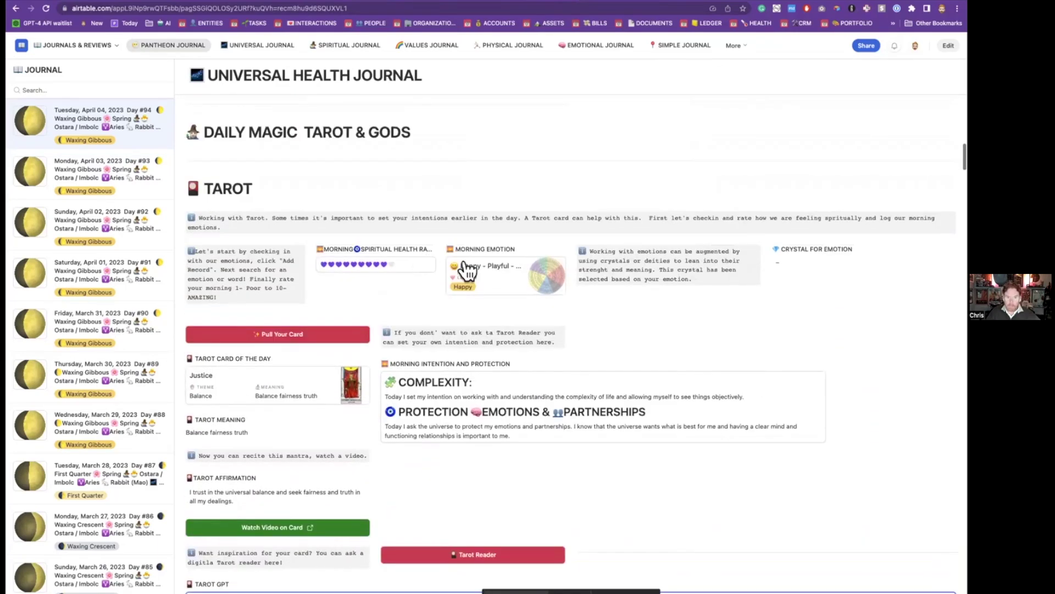
scroll(495, 274, "down", 5)
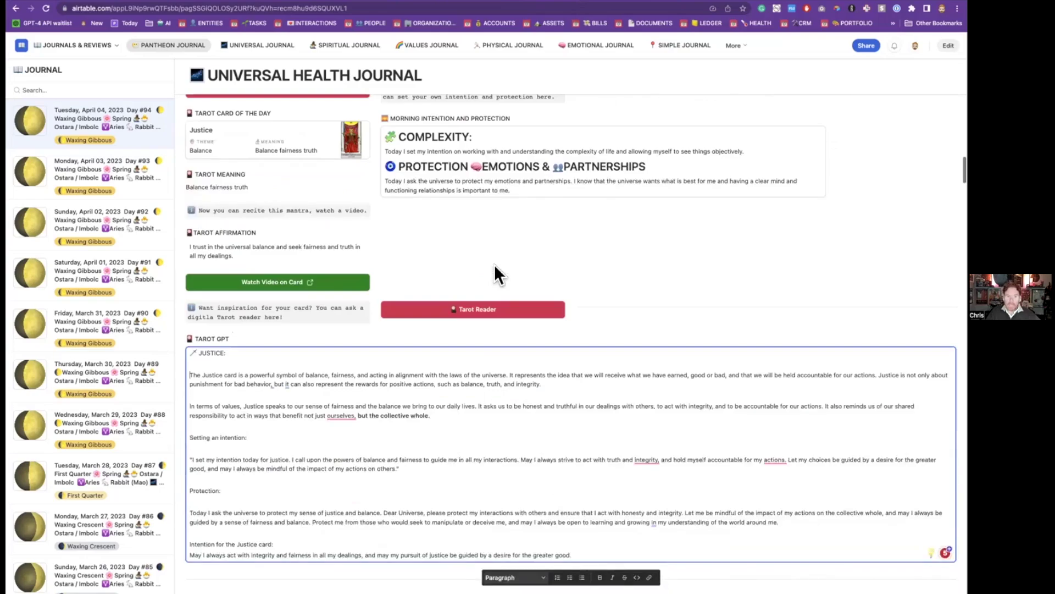
scroll(494, 275, "up", 3)
scroll(495, 268, "up", 1)
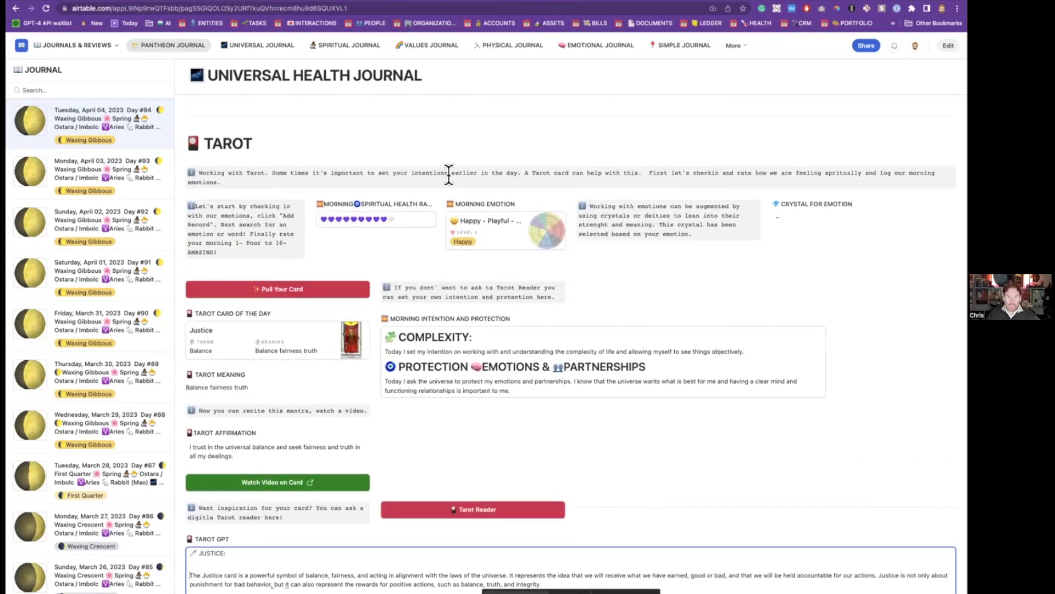
Step: Examine the Talk with a Deity section, highlighting the Gods Question about the "Keep Productive" video interview and viewing its answer
scroll(452, 279, "down", 10)
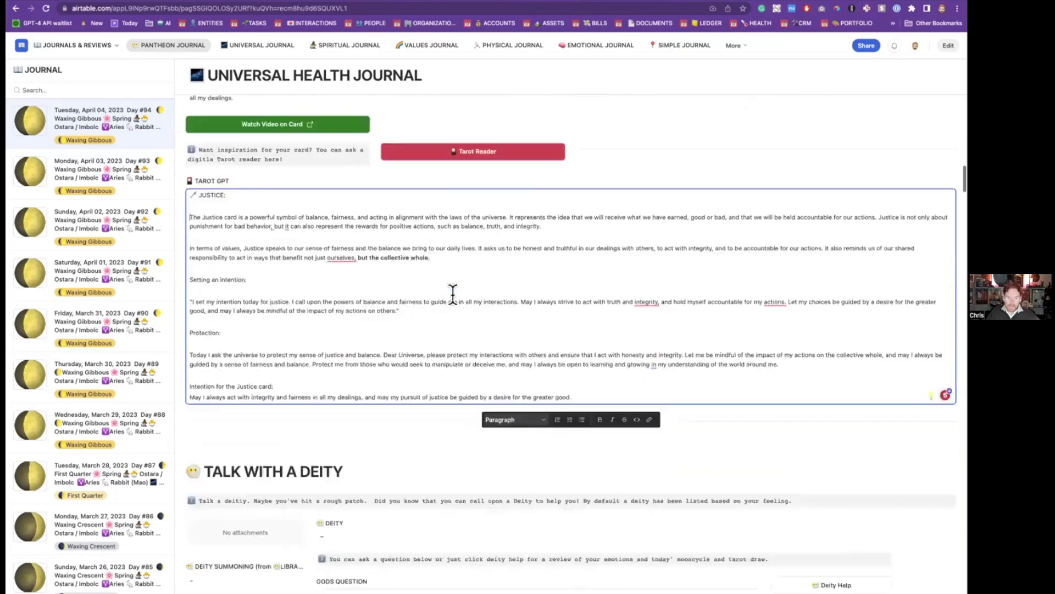
scroll(453, 293, "down", 3)
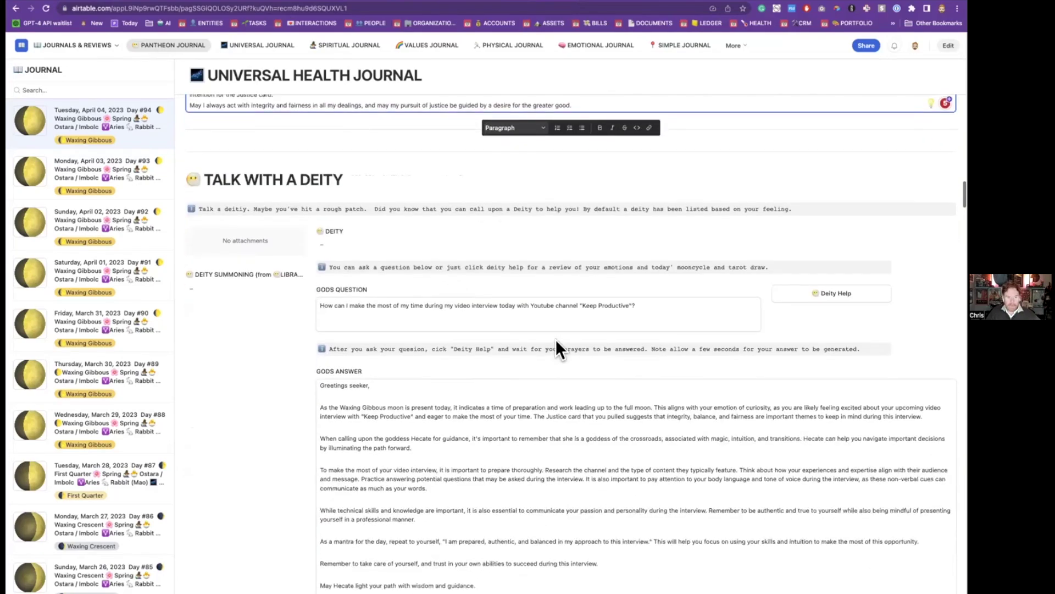
left_click(523, 317)
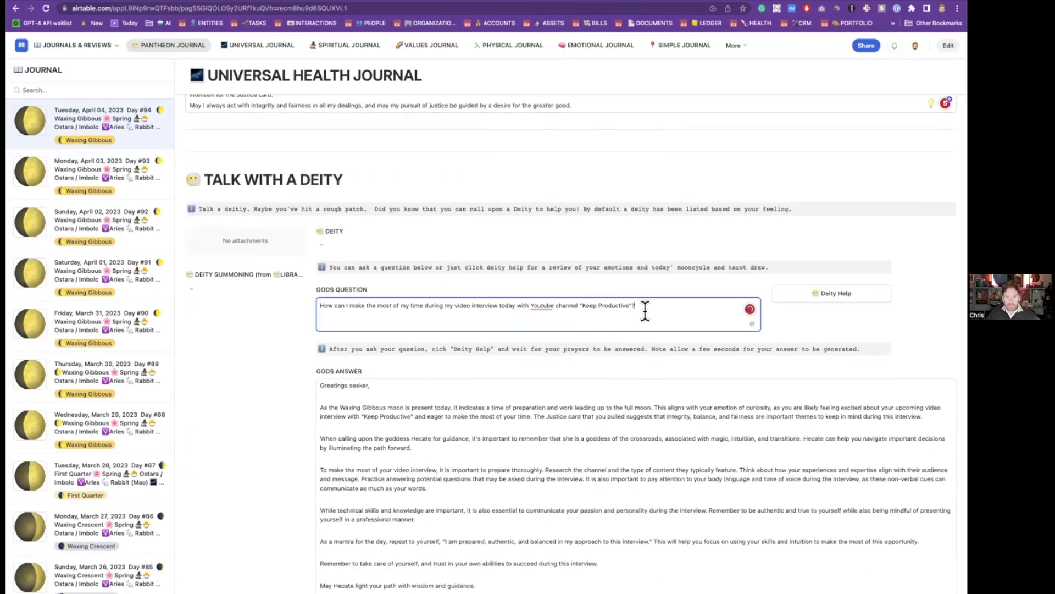
left_click_drag(639, 306, 301, 305)
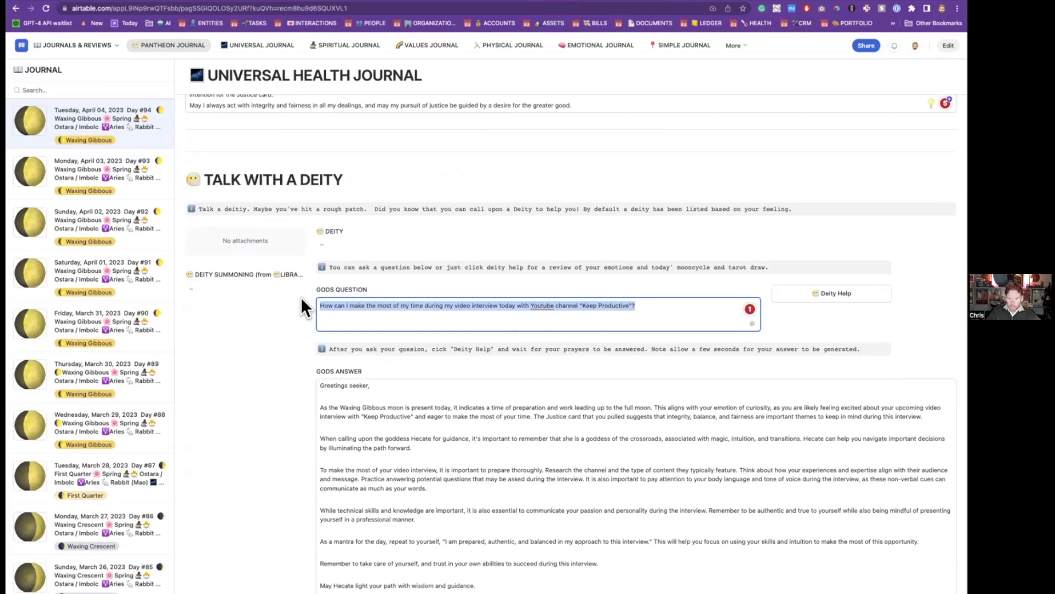
scroll(351, 339, "down", 3)
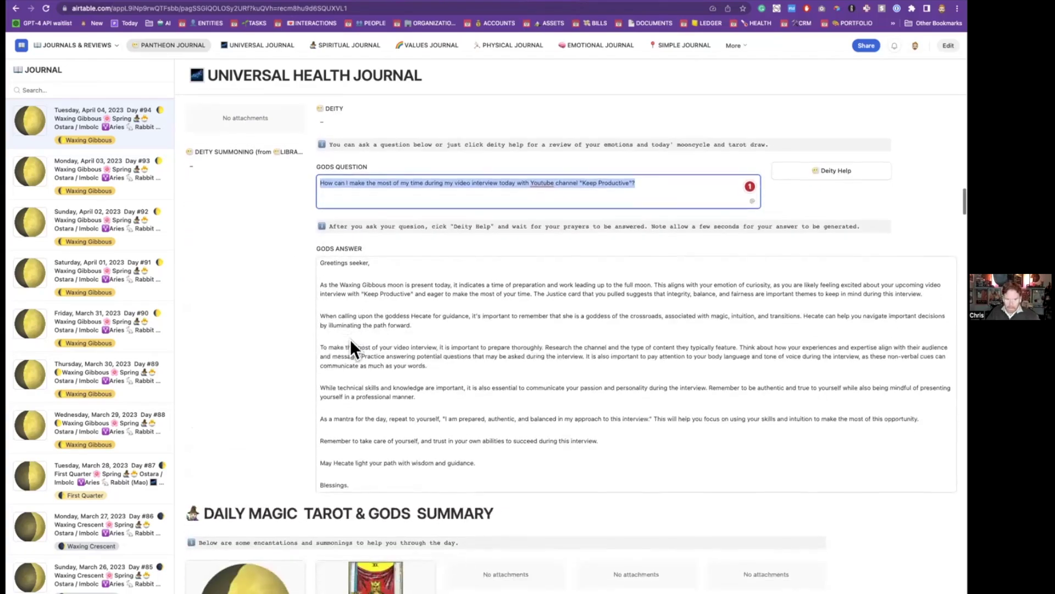
scroll(488, 325, "down", 1)
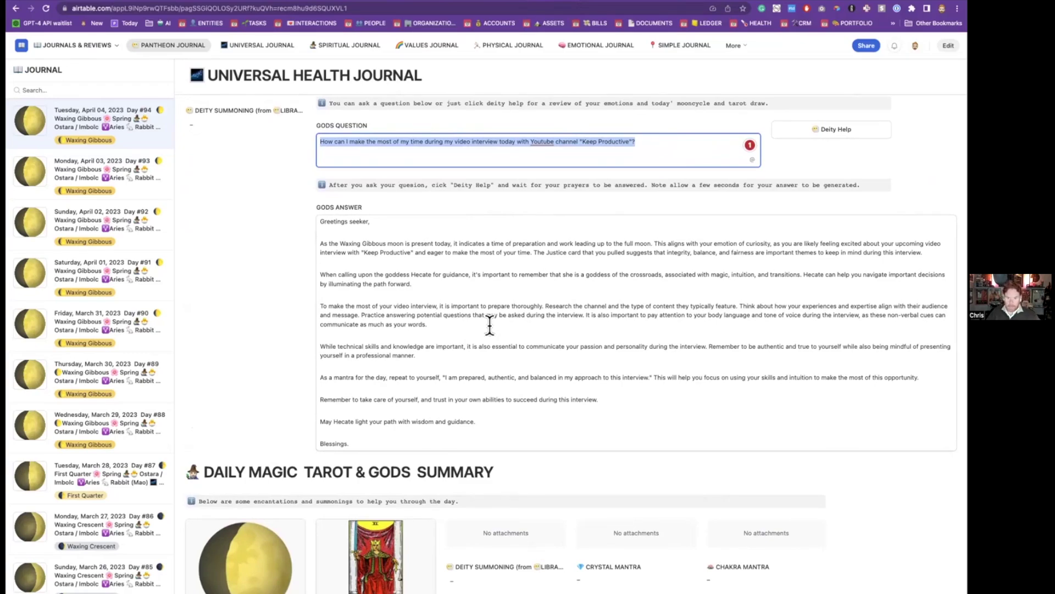
Step: Switch to the Digital Pantheon page on goddesstechnae.com, browse its deity gallery, and return to the Pantheon Journal in Airtable
left_click(645, 3)
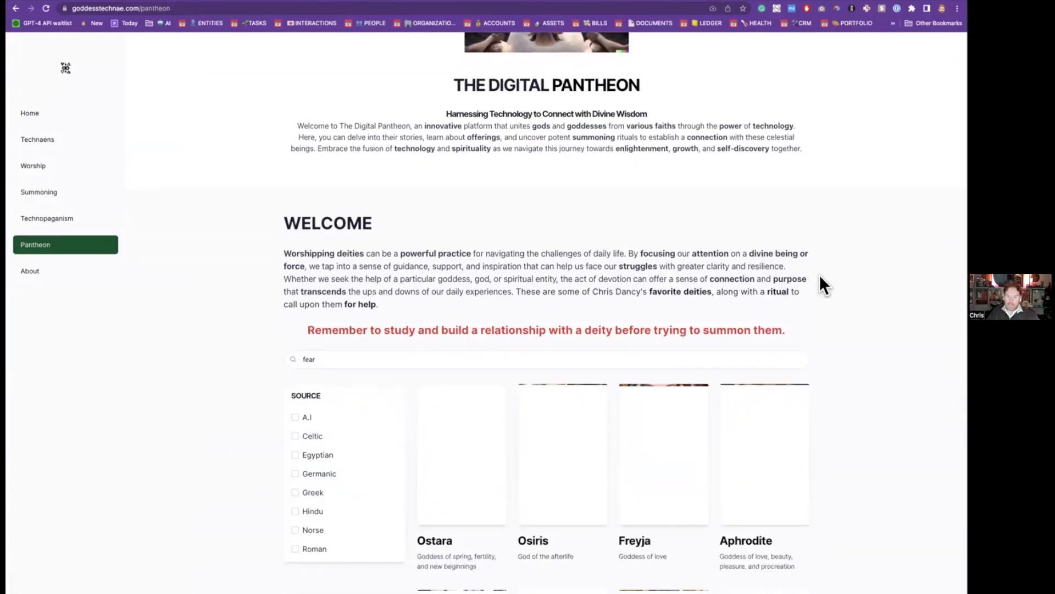
scroll(819, 275, "down", 2)
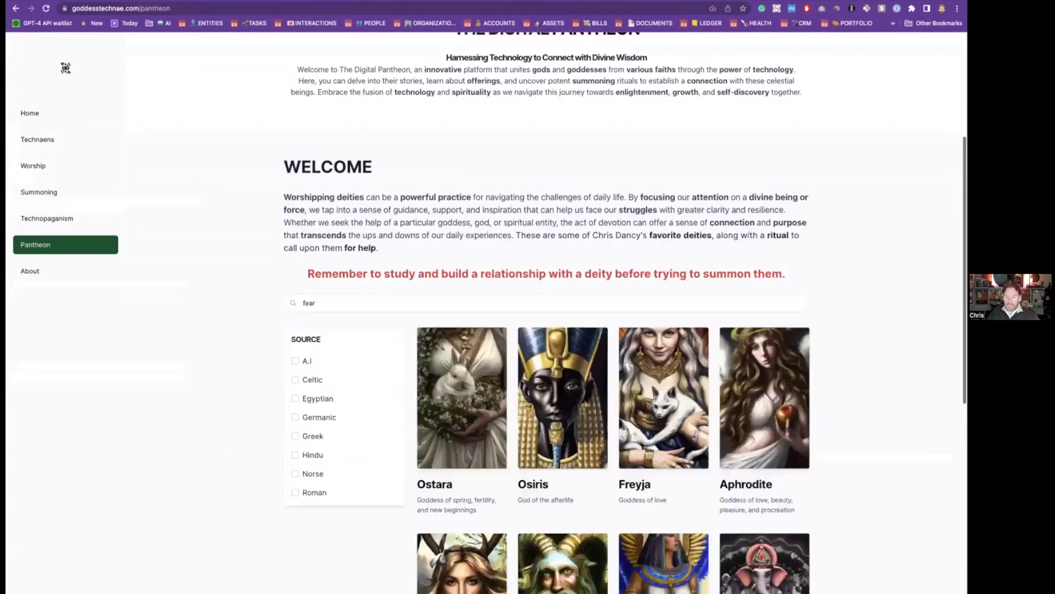
scroll(625, 312, "down", 5)
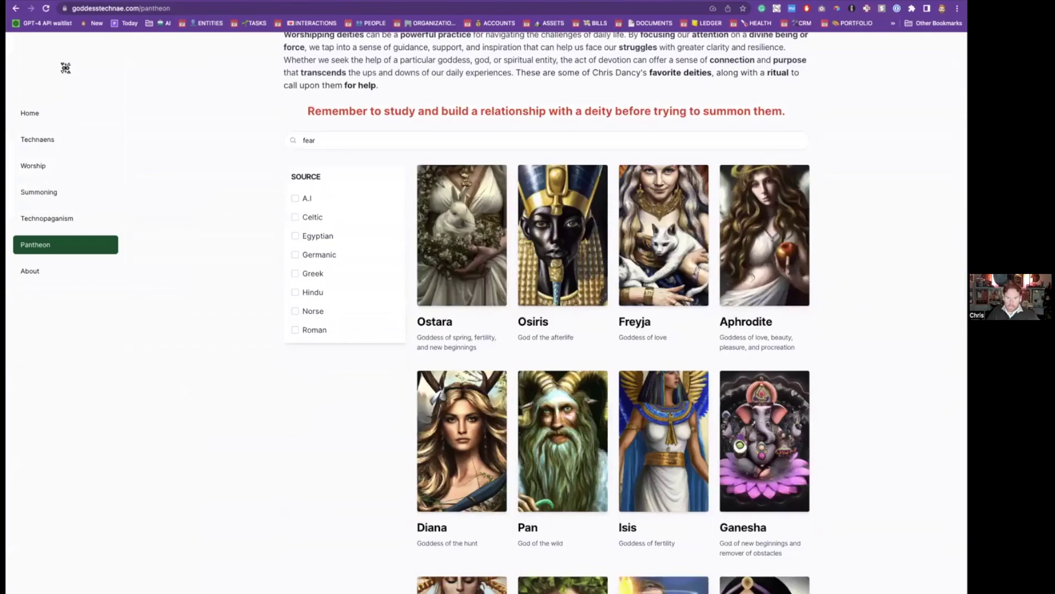
left_click(563, 5)
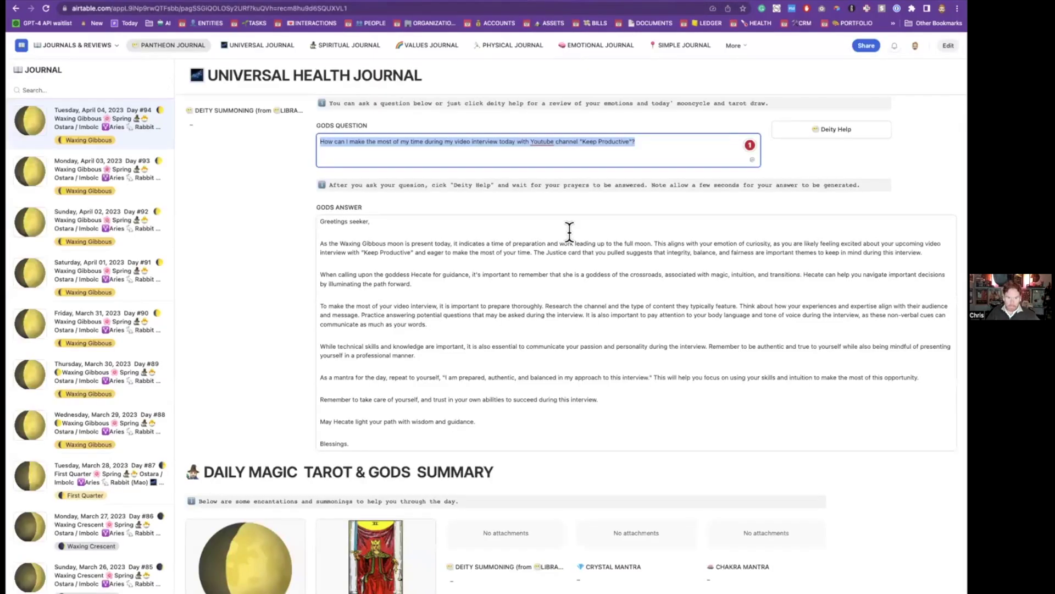
Step: Highlight the Gods Answer passages about the Waxing Gibbous moon, the emotion of curiosity and the goddess Hecate
left_click(569, 230)
left_click_drag(358, 242, 436, 244)
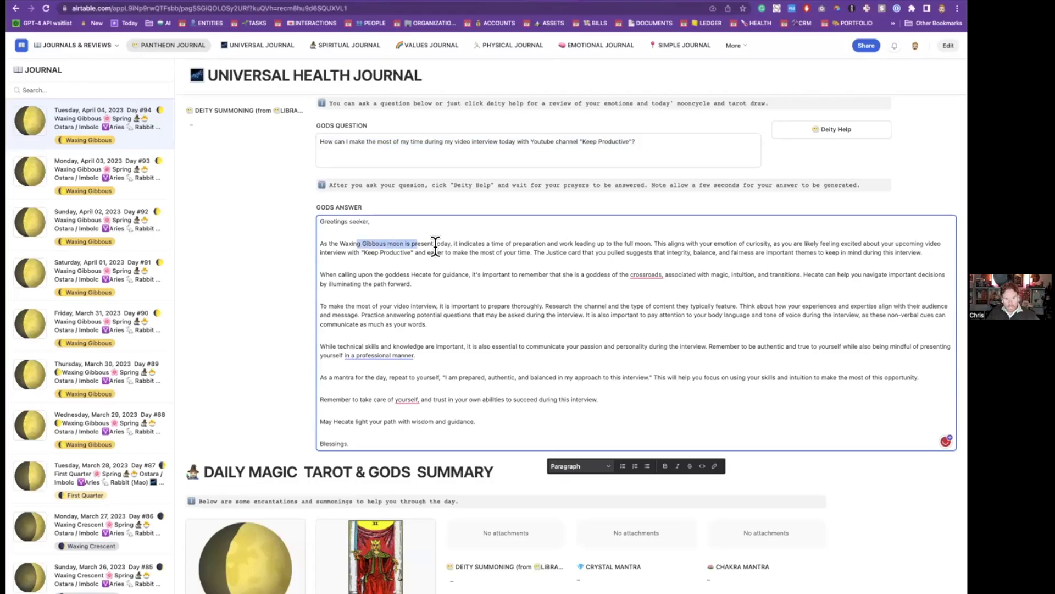
left_click(480, 243)
left_click_drag(517, 243, 870, 243)
left_click(683, 244)
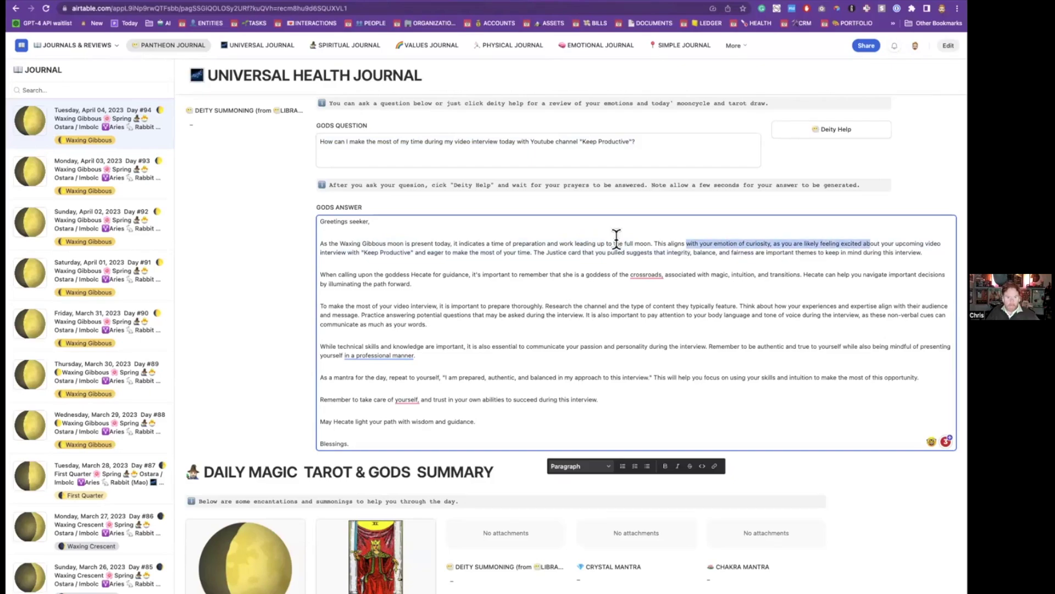
left_click_drag(616, 239, 416, 253)
left_click(471, 264)
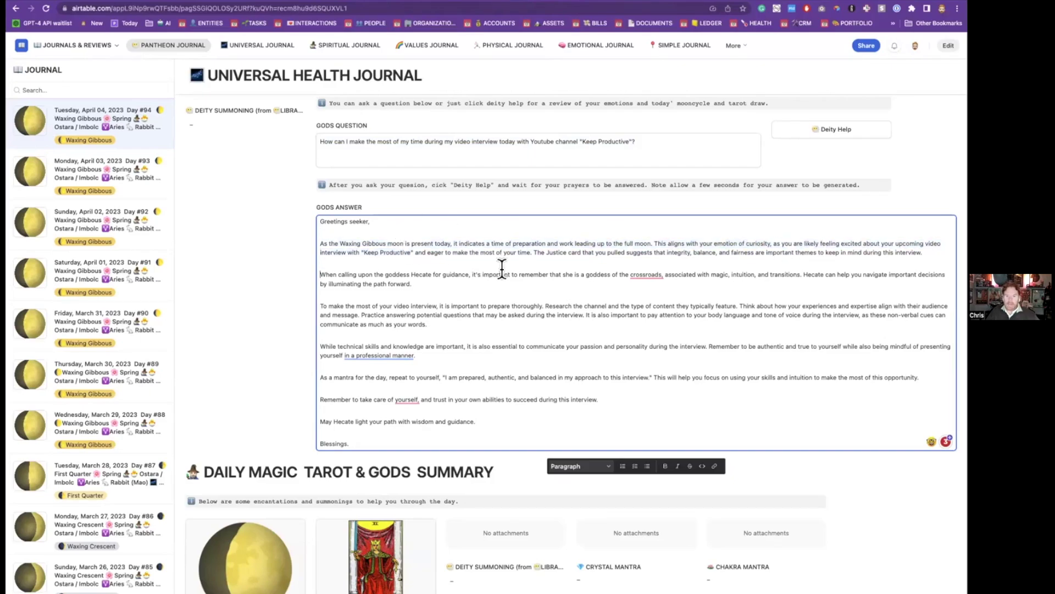
left_click(524, 274, "shift")
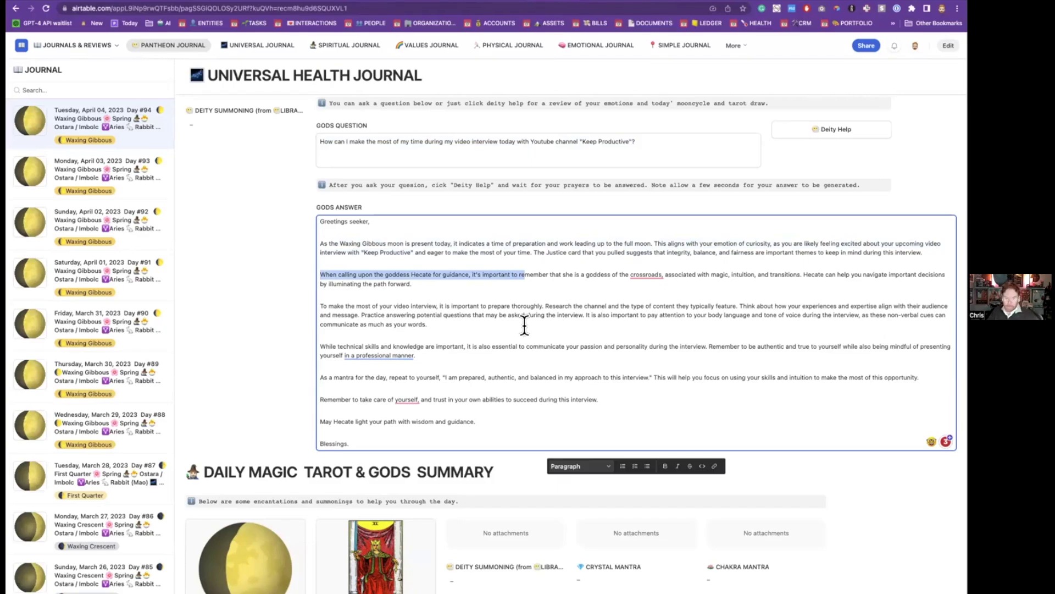
Step: Open the Monday, April 03, 2023 entry in the Pantheon Journal and highlight its Gods Question under Talk with a Deity
scroll(525, 325, "down", 1)
scroll(524, 324, "down", 5)
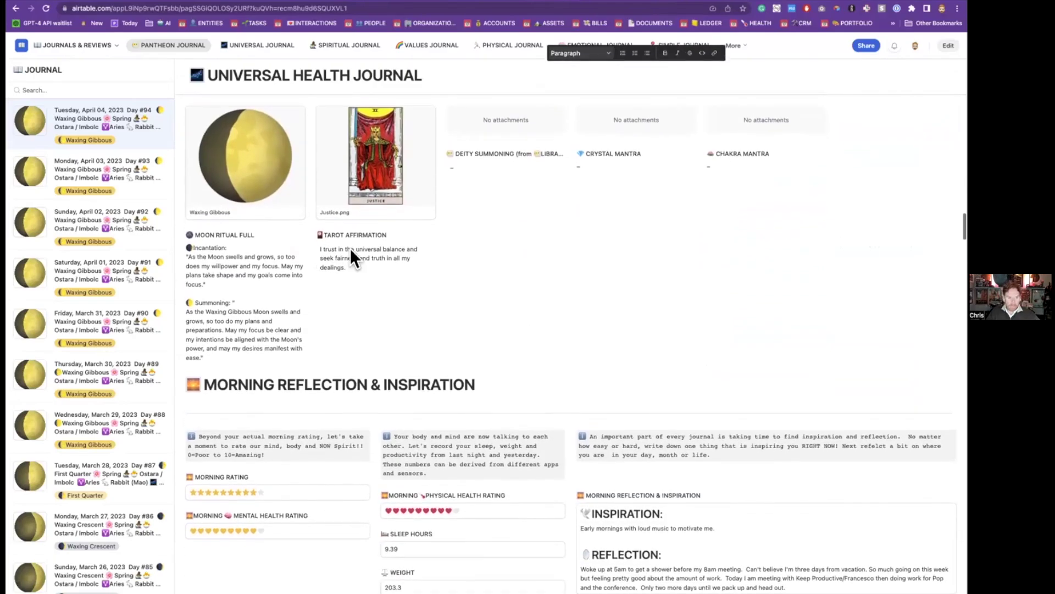
left_click(144, 184)
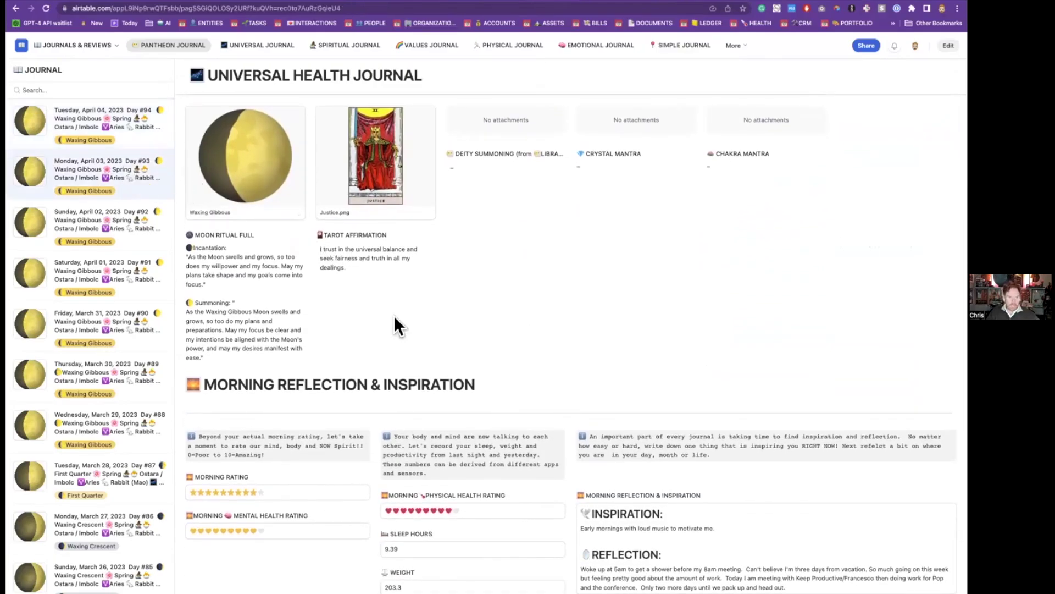
scroll(394, 316, "down", 10)
scroll(399, 327, "down", 15)
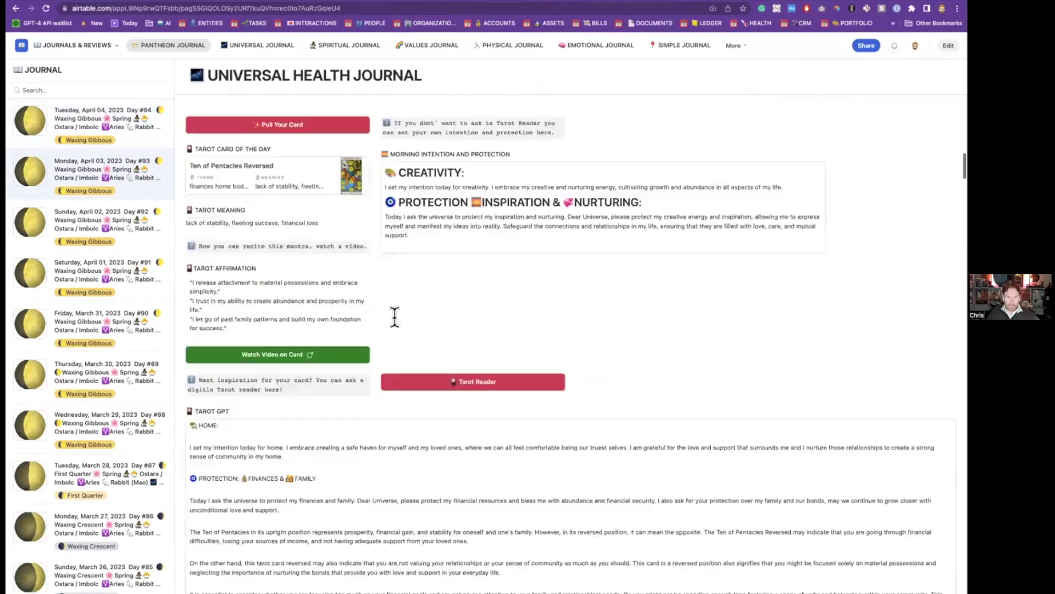
scroll(394, 316, "down", 10)
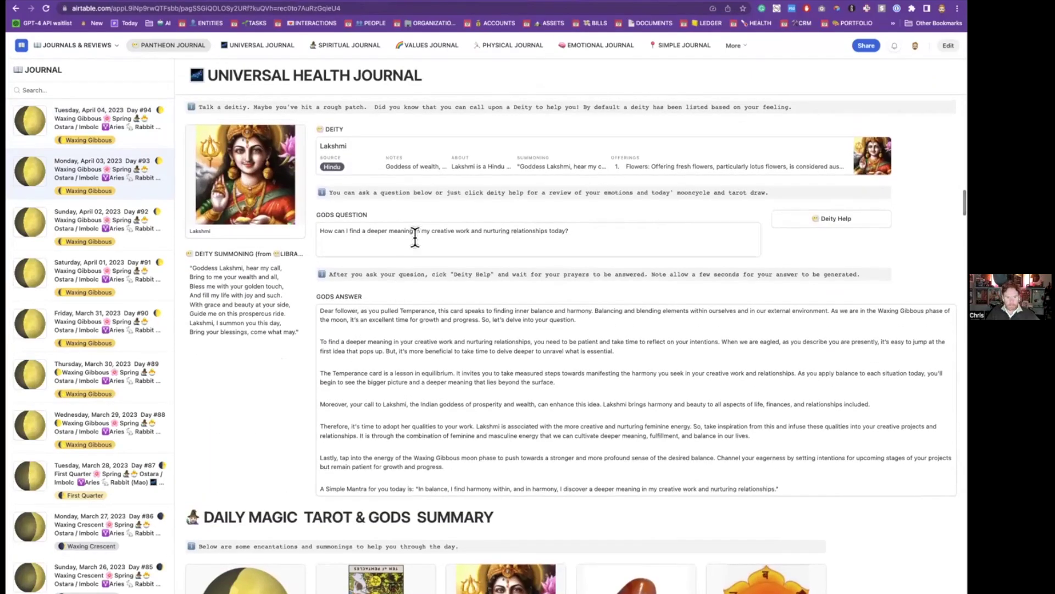
left_click_drag(570, 231, 310, 225)
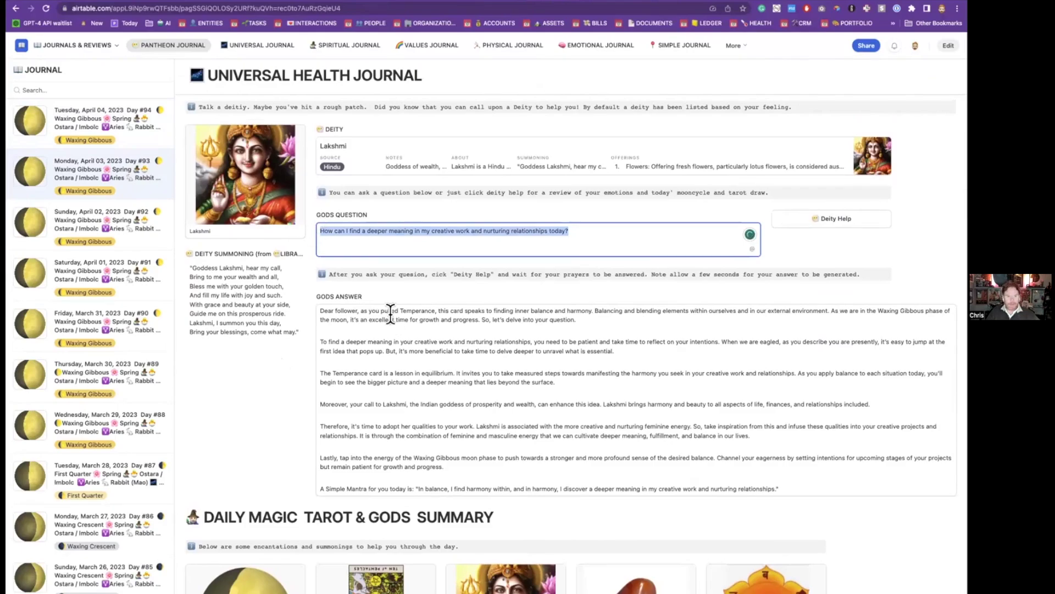
Step: Review the April 03 entry from the Daily Magic Tarot & Gods Summary through its daily reflections to the Daily Values Review
scroll(289, 309, "down", 7)
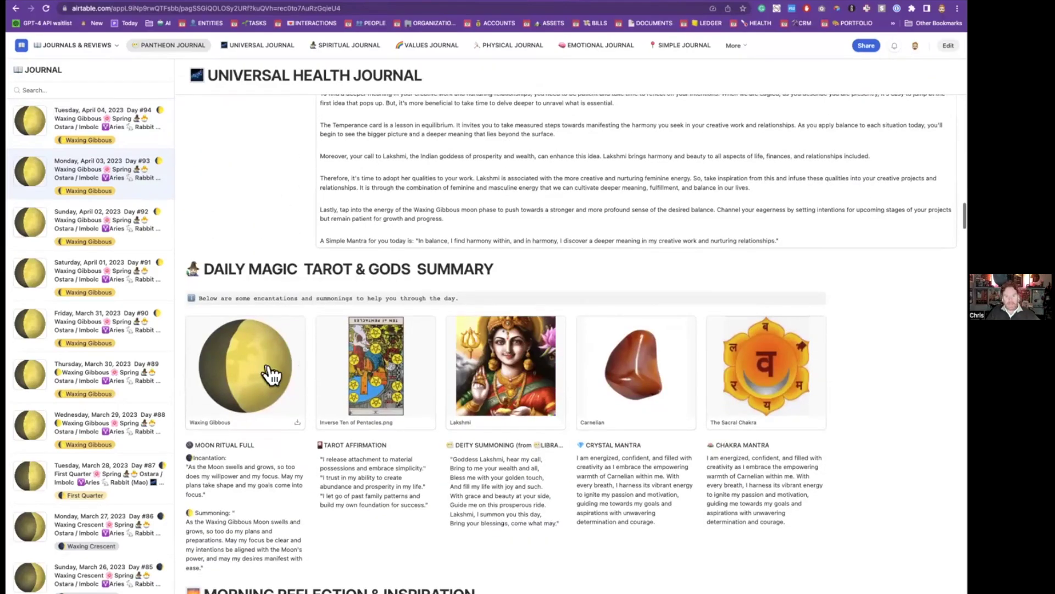
scroll(267, 367, "down", 1)
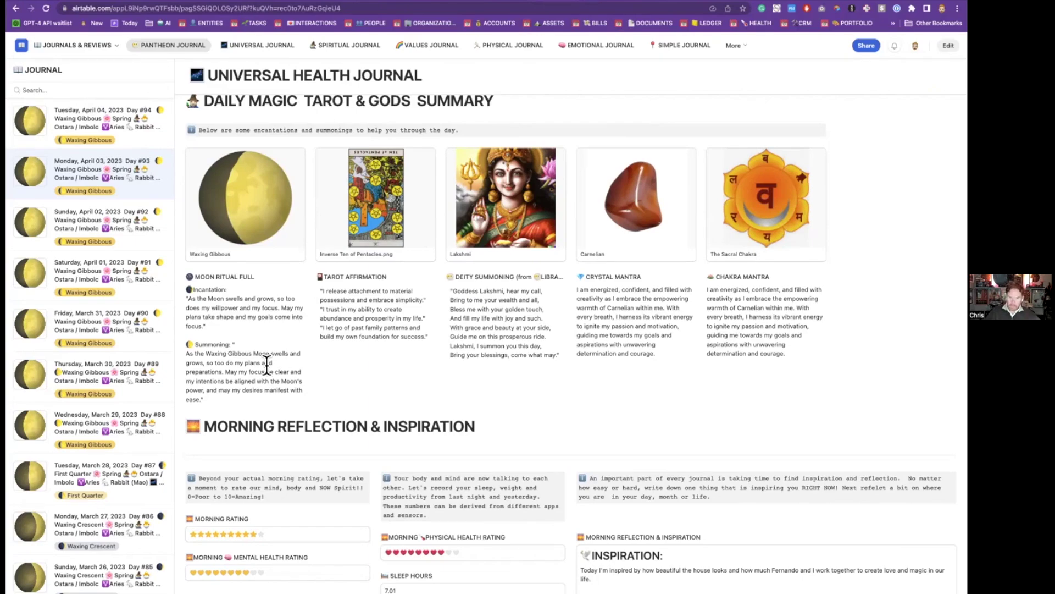
scroll(267, 364, "down", 5)
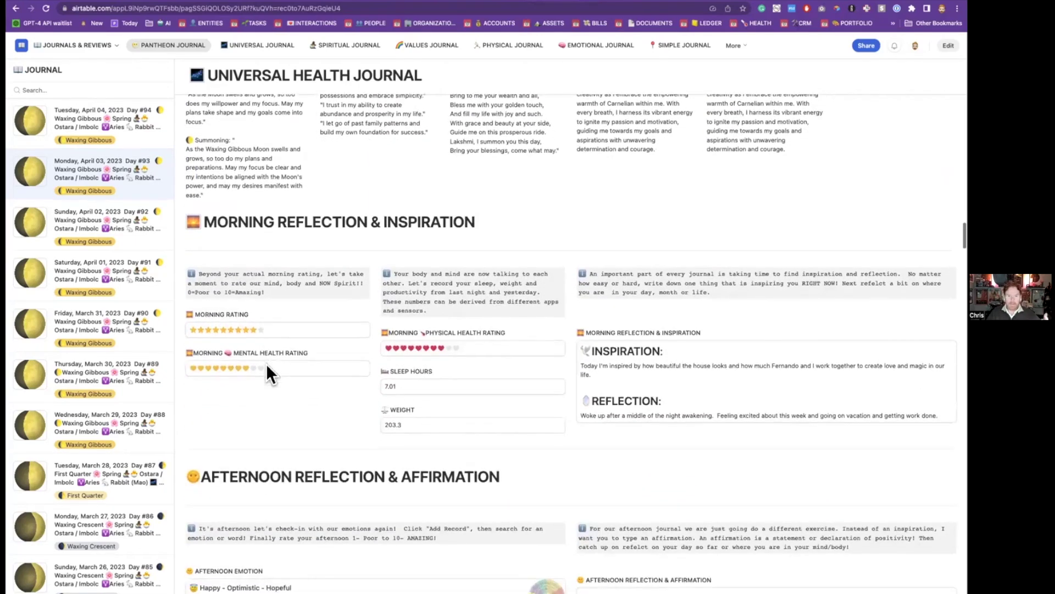
scroll(266, 364, "down", 6)
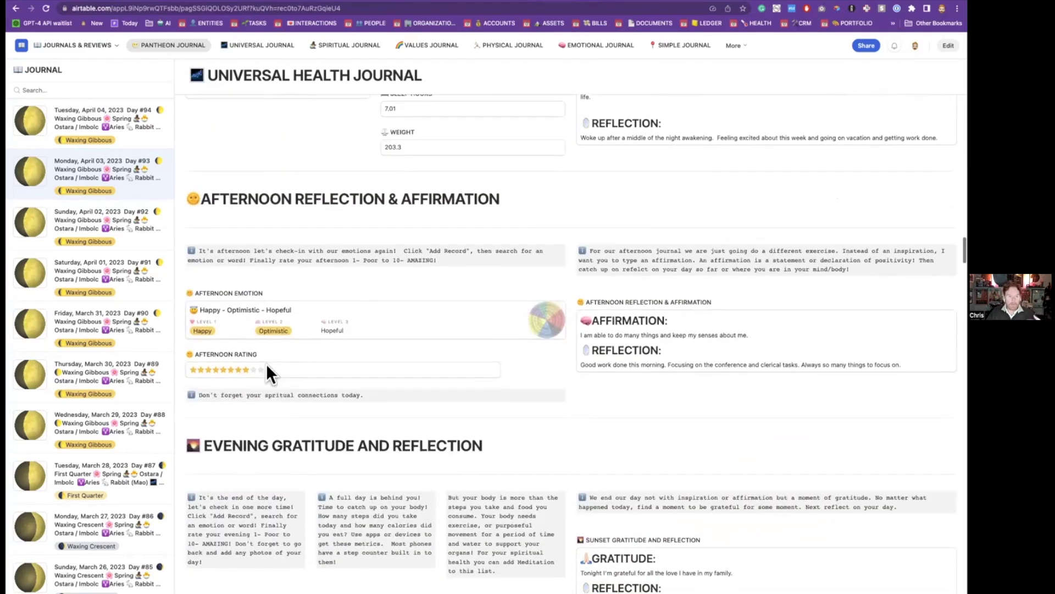
scroll(266, 364, "down", 2)
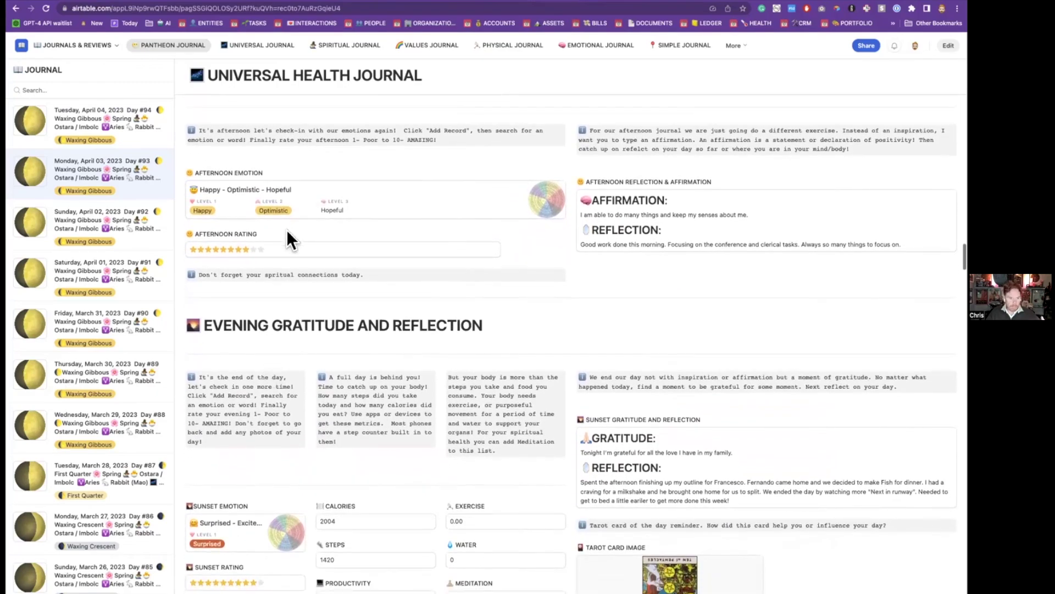
scroll(296, 338, "down", 5)
scroll(445, 385, "down", 6)
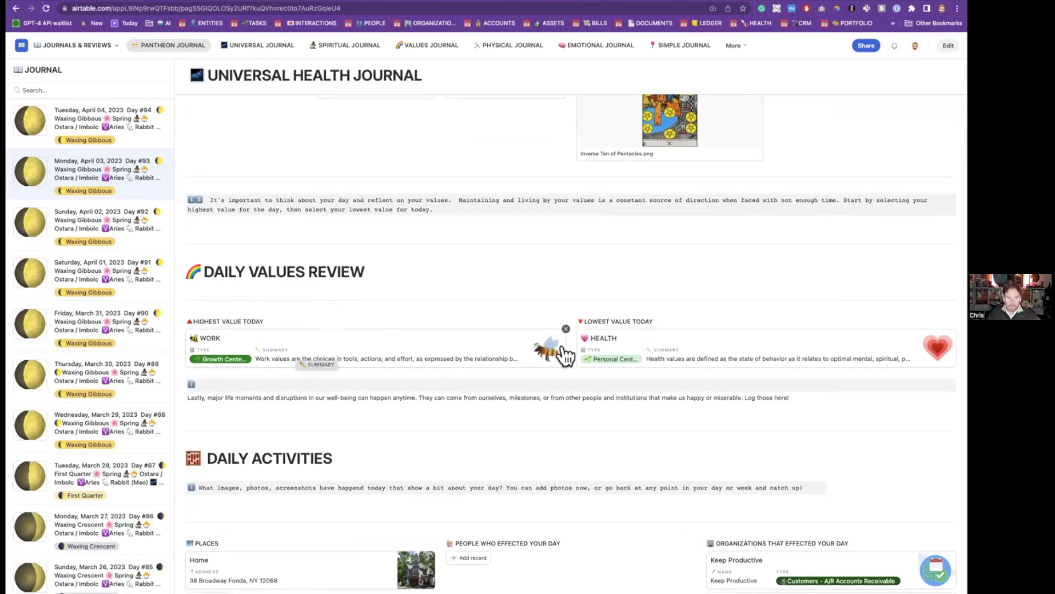
Step: Review the April 03 entry's Daily Activities, from places, organizations and interactions to the day's images and the Seasonal Symbology section
scroll(562, 354, "down", 8)
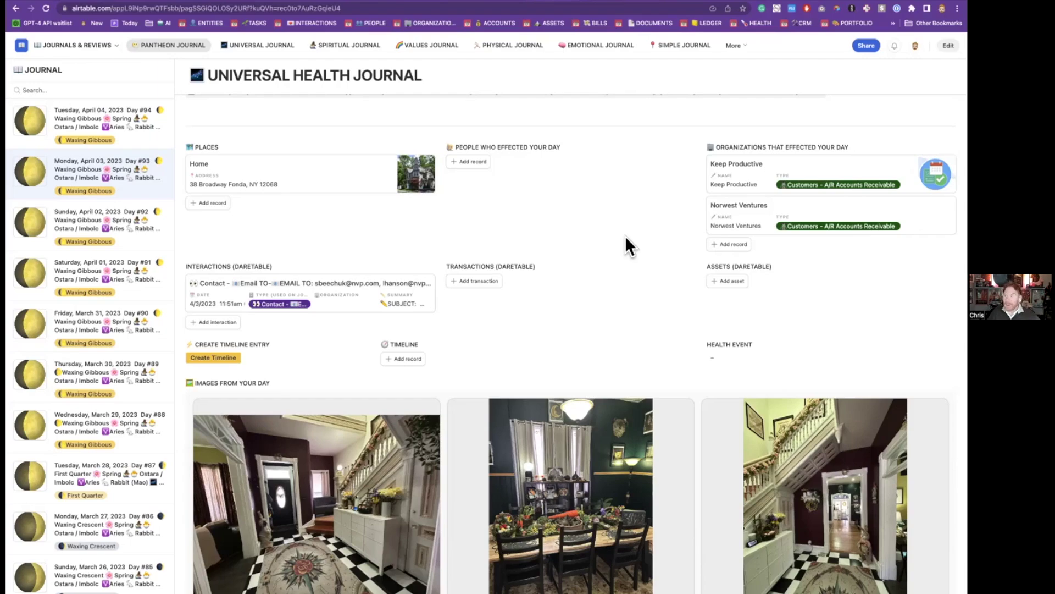
scroll(624, 236, "down", 5)
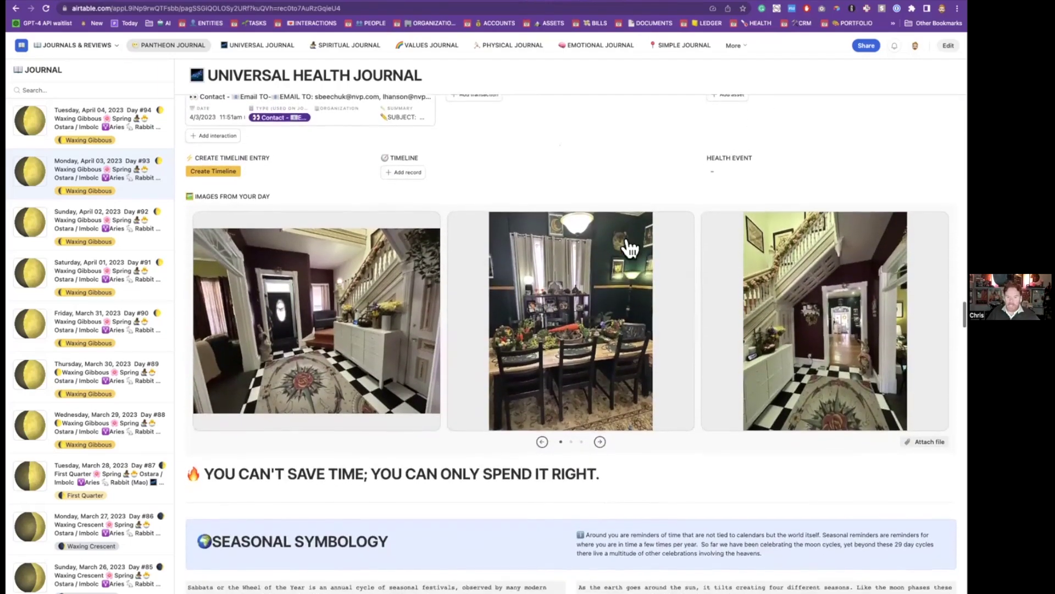
scroll(619, 324, "down", 20)
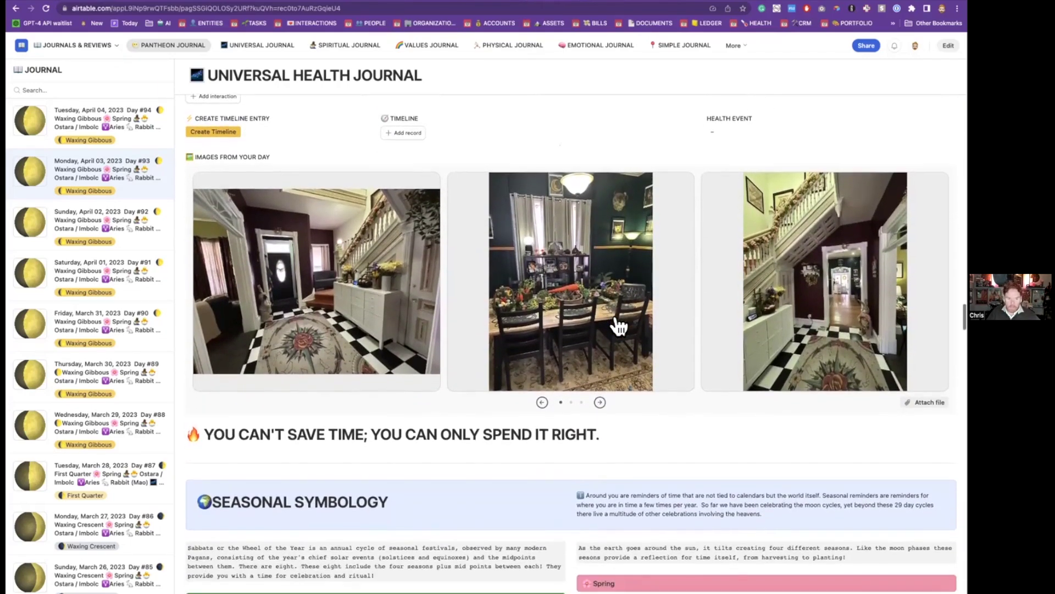
scroll(615, 316, "up", 2)
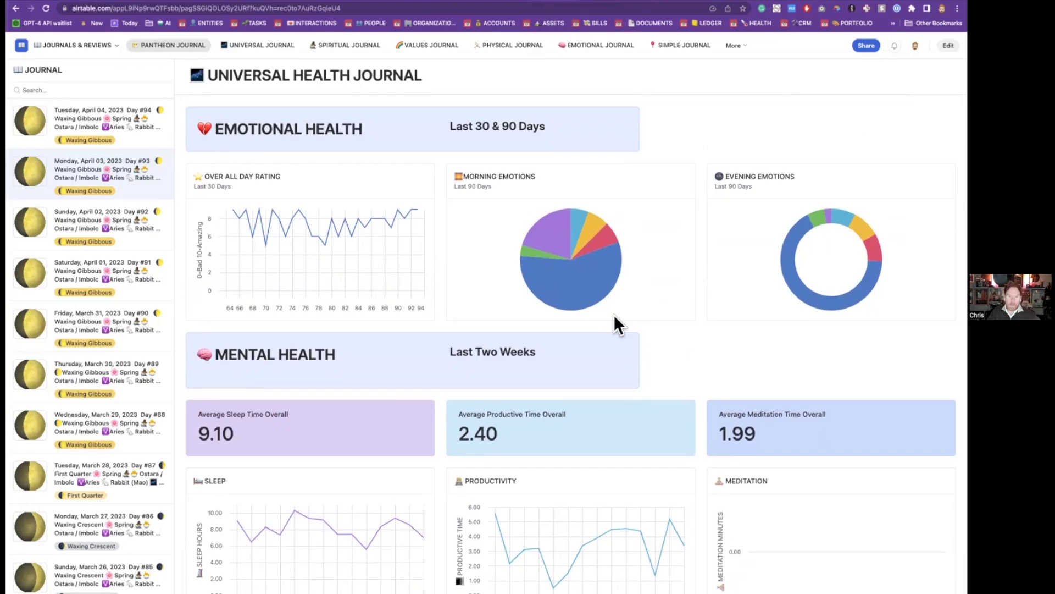
Step: Examine the journal's health dashboards, from Emotional, Mental and Physical Health through the Values Health charts to the Spiritual Health tarot gallery
scroll(613, 315, "down", 8)
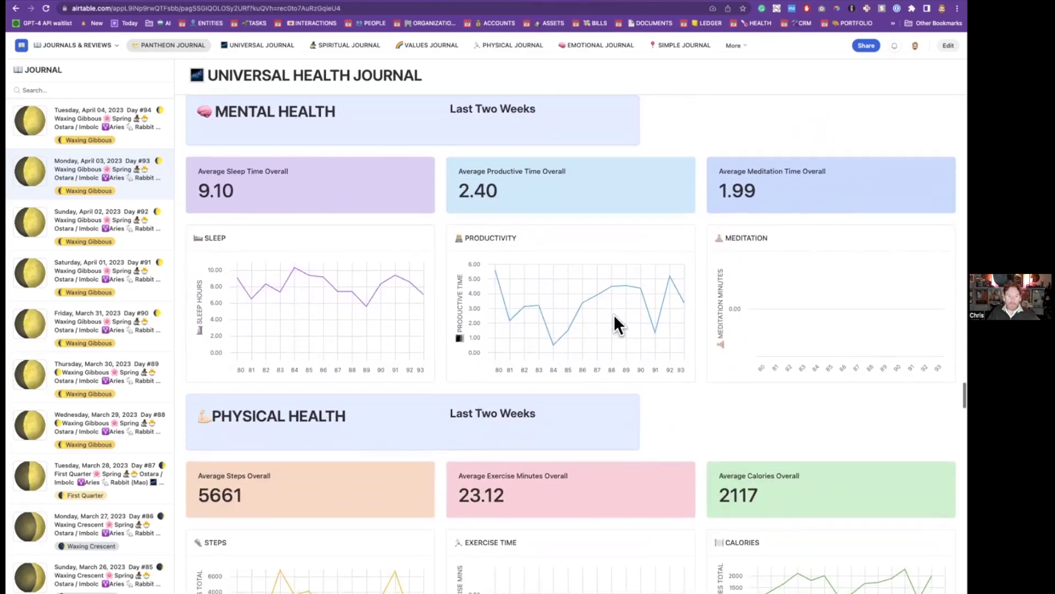
scroll(613, 314, "down", 14)
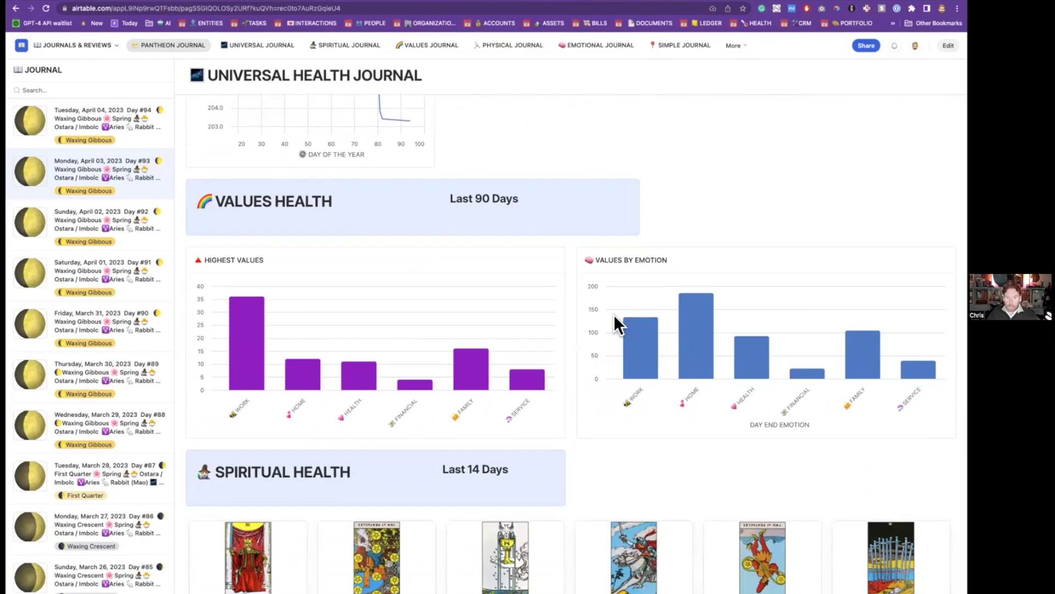
scroll(613, 314, "down", 5)
scroll(547, 423, "down", 1)
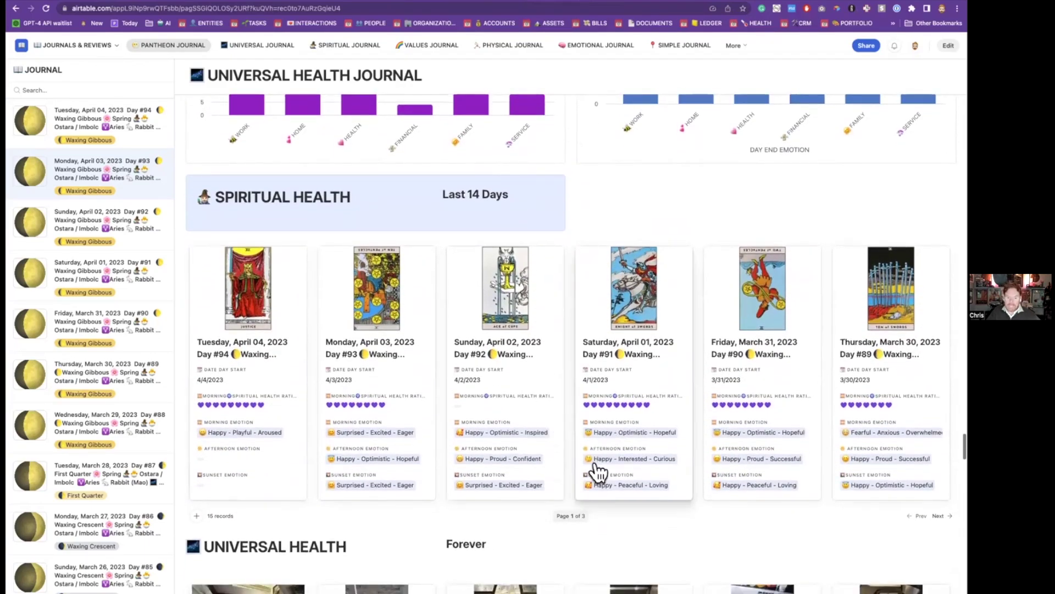
Step: Look through the Universal Health gallery of daily records, covering values, ratings, emotions, reflections, people, places and organizations, and return to its start
scroll(602, 471, "down", 6)
scroll(598, 472, "down", 3)
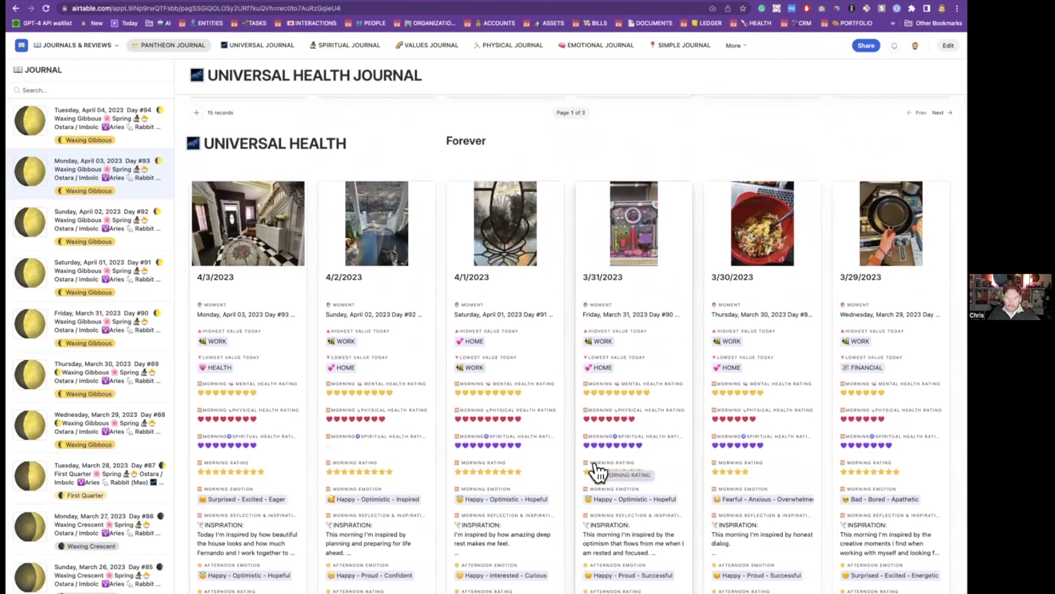
scroll(598, 472, "down", 5)
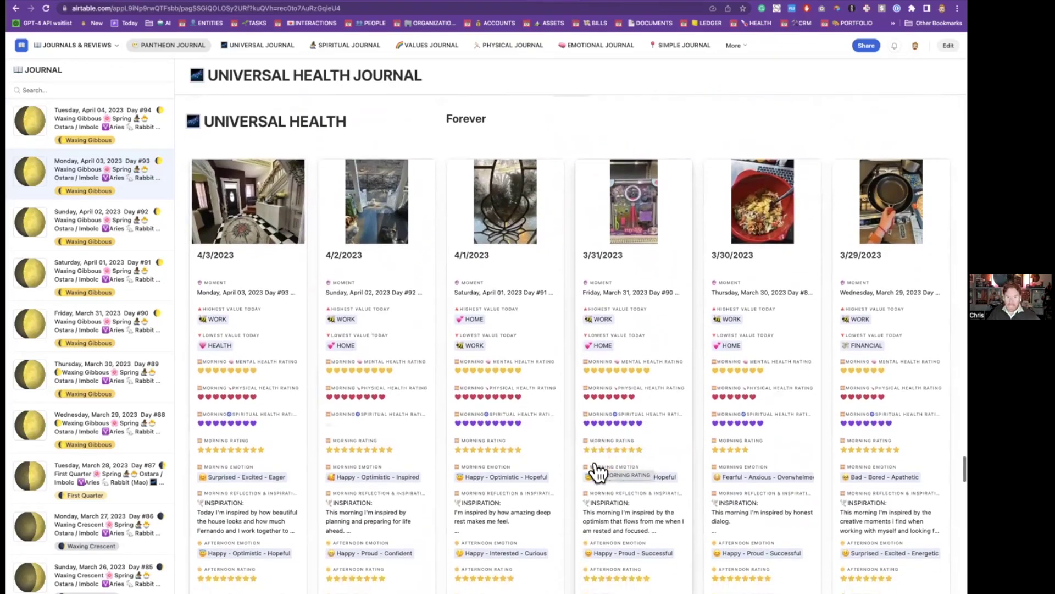
scroll(628, 467, "up", 3)
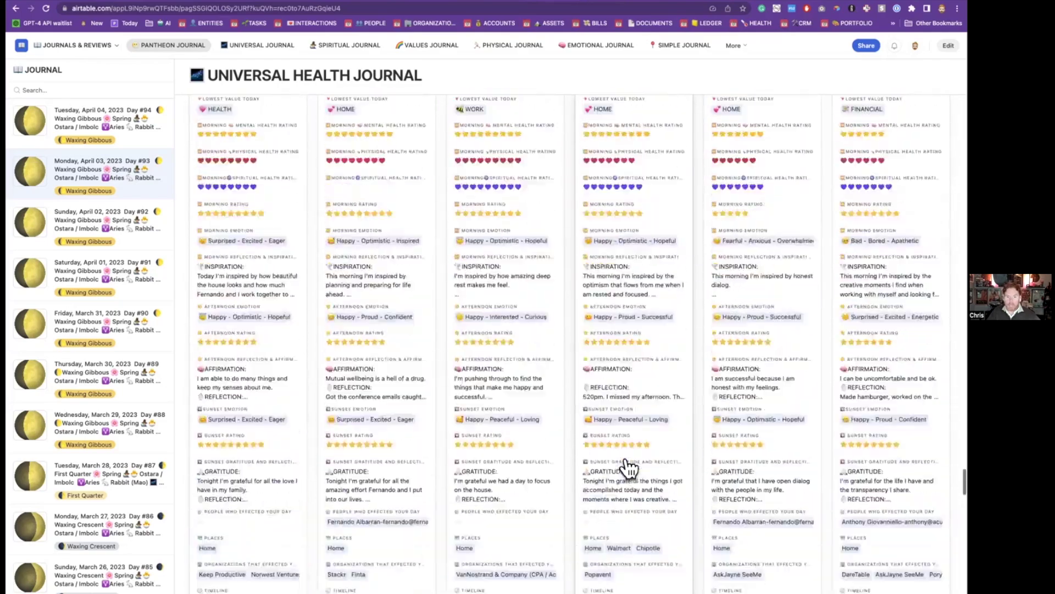
scroll(646, 466, "down", 20)
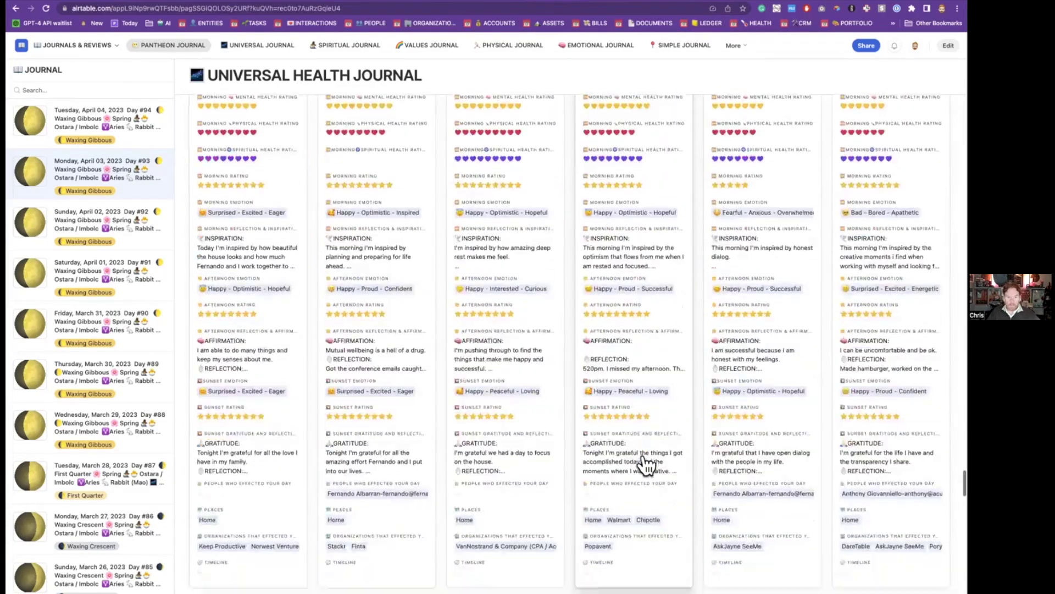
scroll(646, 466, "up", 20)
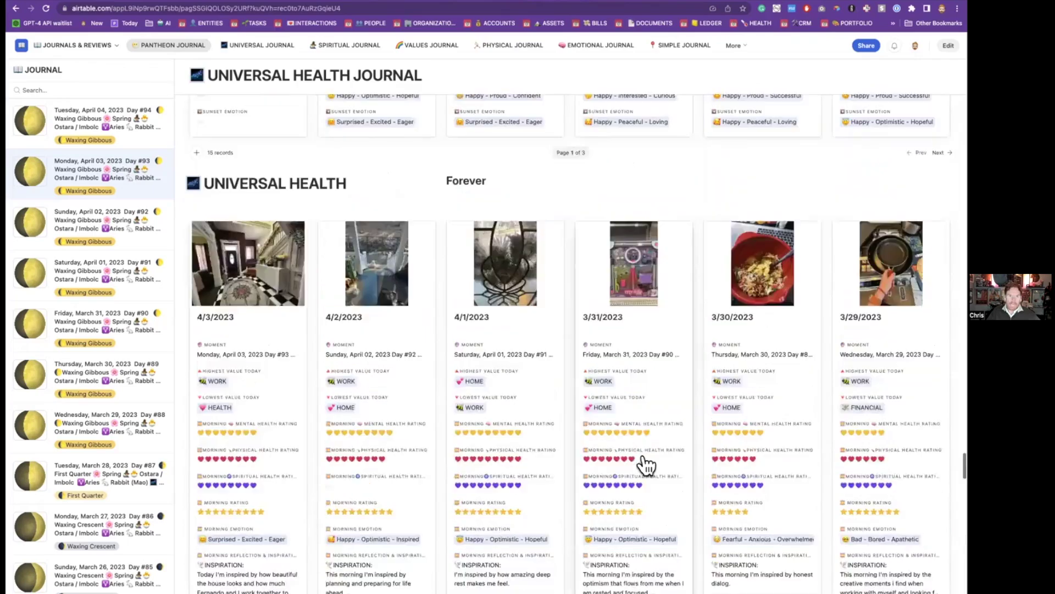